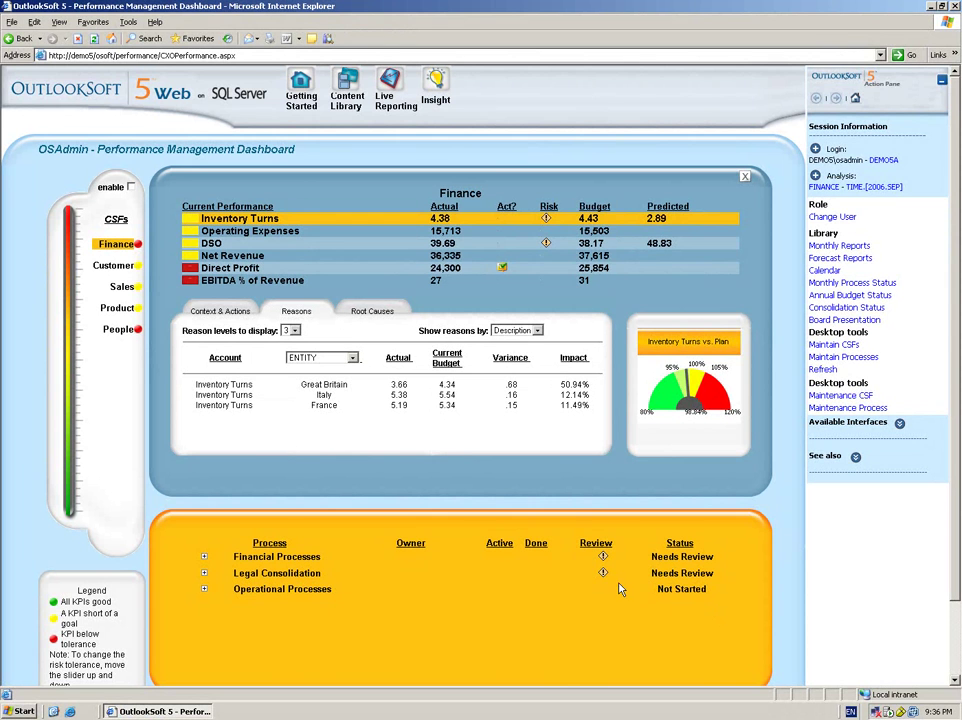
# - Open Annual Budget under Financial Processes and choose Annual Budget as the business process flow
pyautogui.click(204, 559)
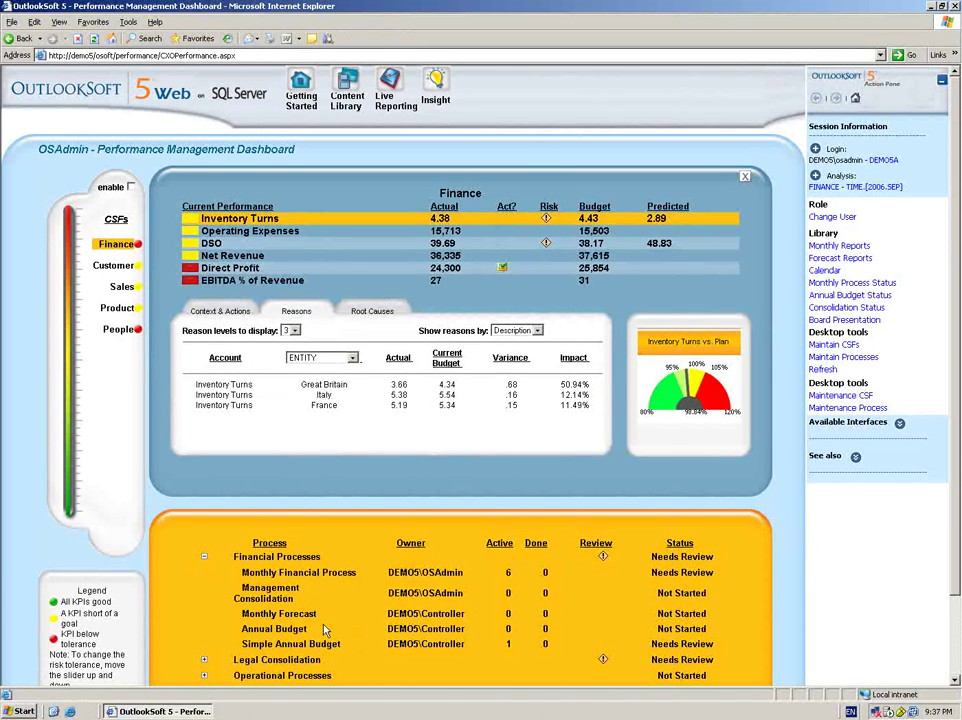
pyautogui.click(271, 636)
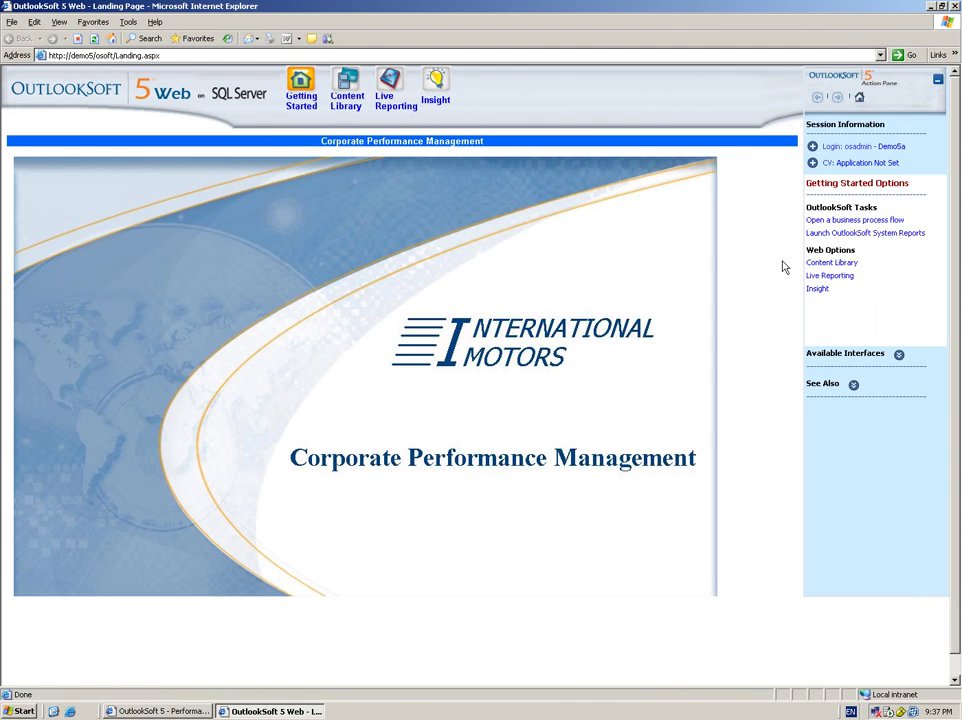
pyautogui.click(877, 221)
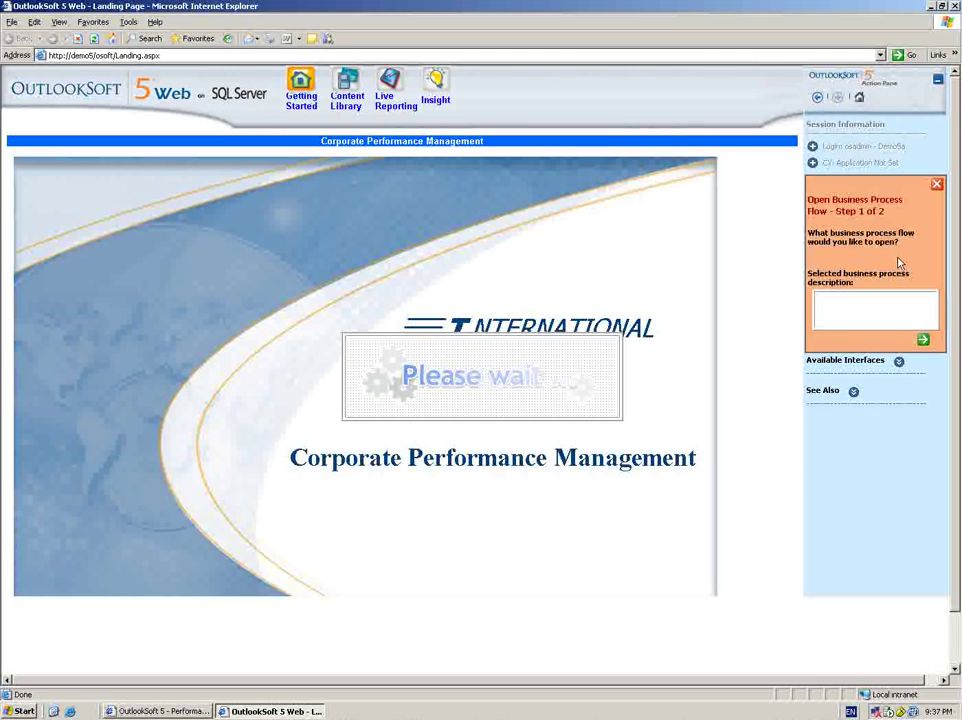
pyautogui.click(898, 260)
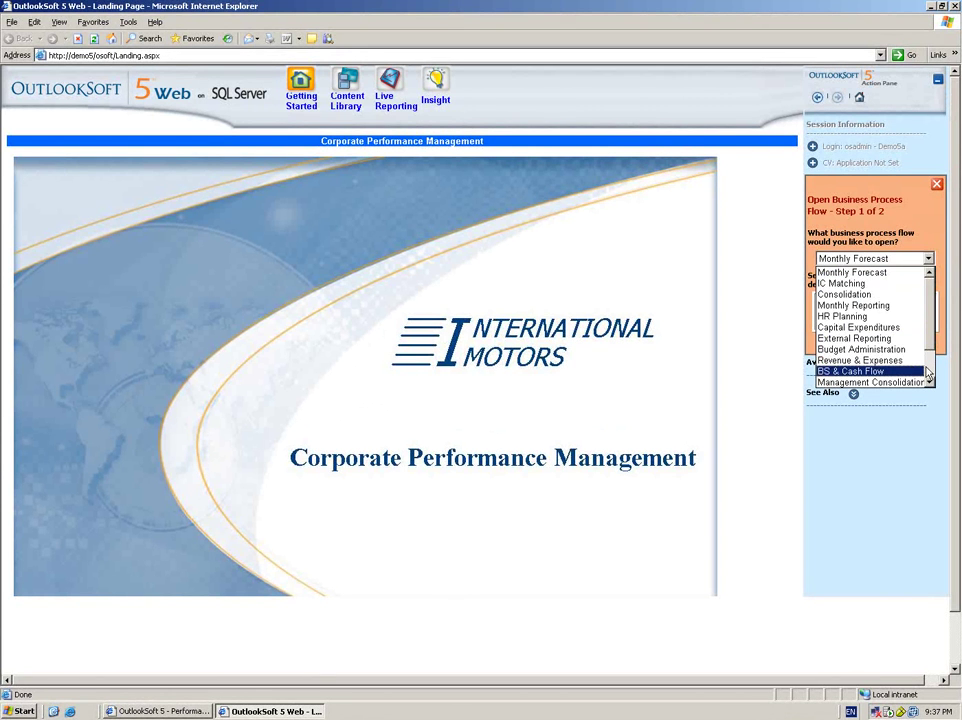
pyautogui.scroll(-2, 928, 374)
pyautogui.click(899, 348)
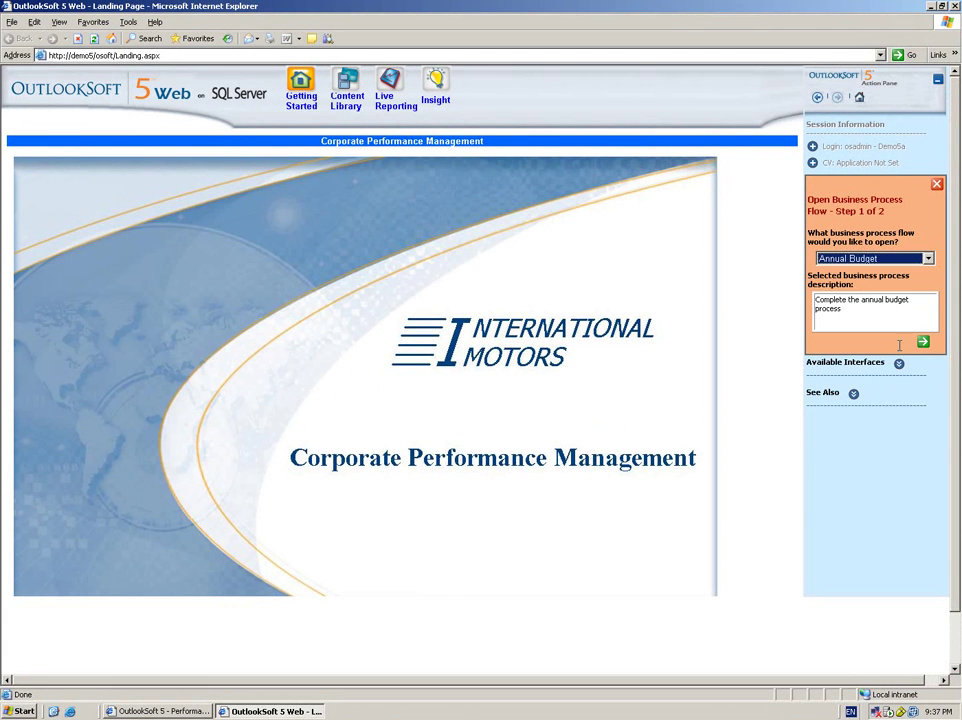
# - Pick BUDGETV2 as category, Italy (IMC_Mgmt > Europe) as entity, and 2007.TOTAL as time
pyautogui.click(924, 342)
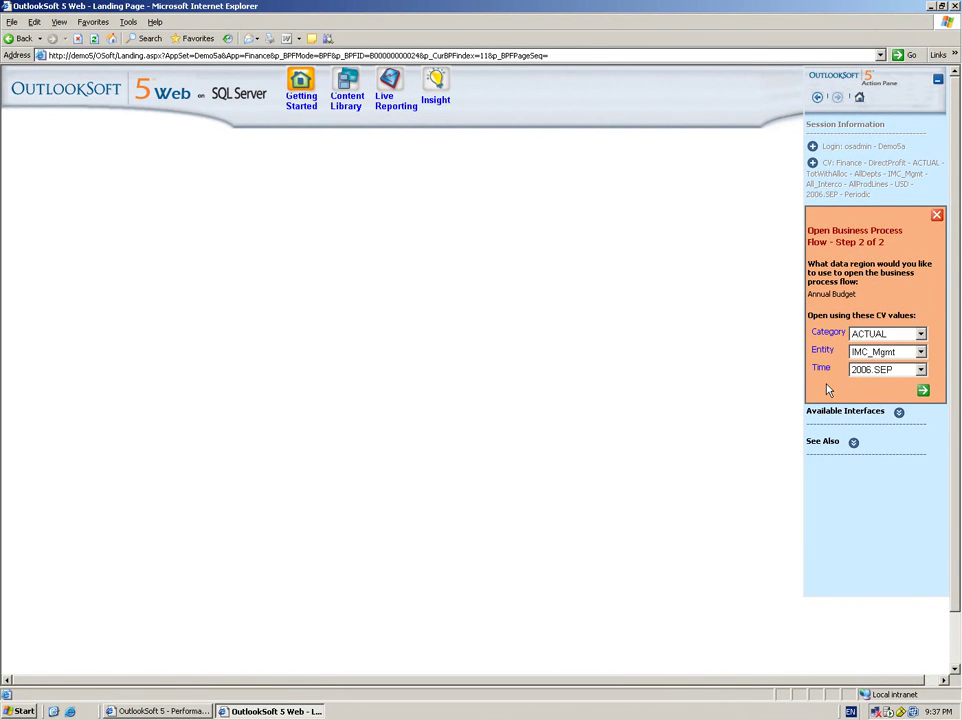
pyautogui.click(827, 332)
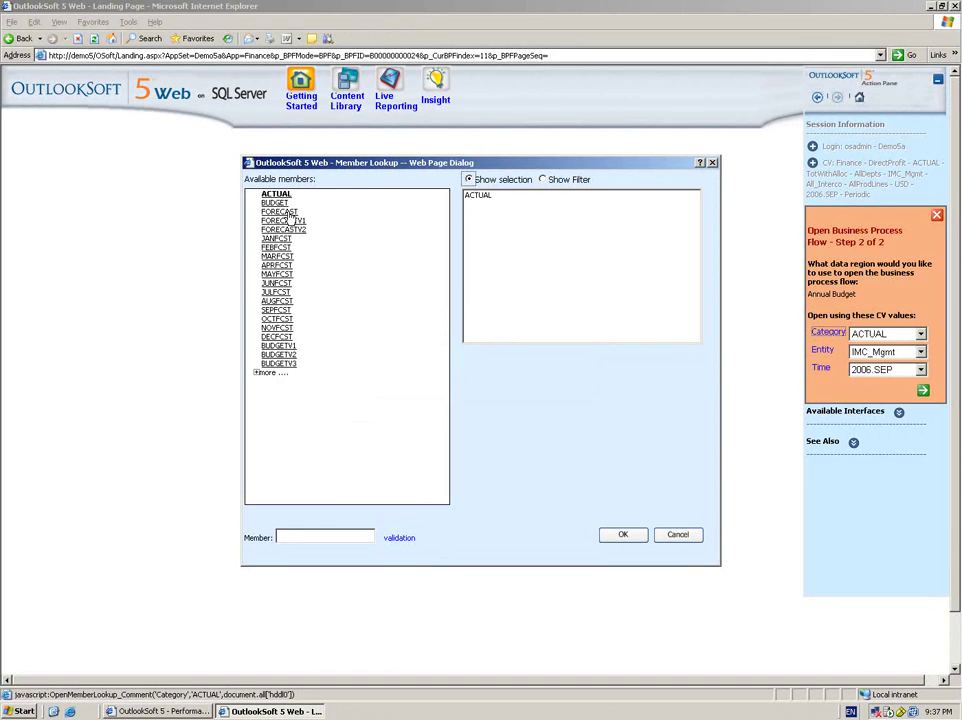
pyautogui.click(280, 355)
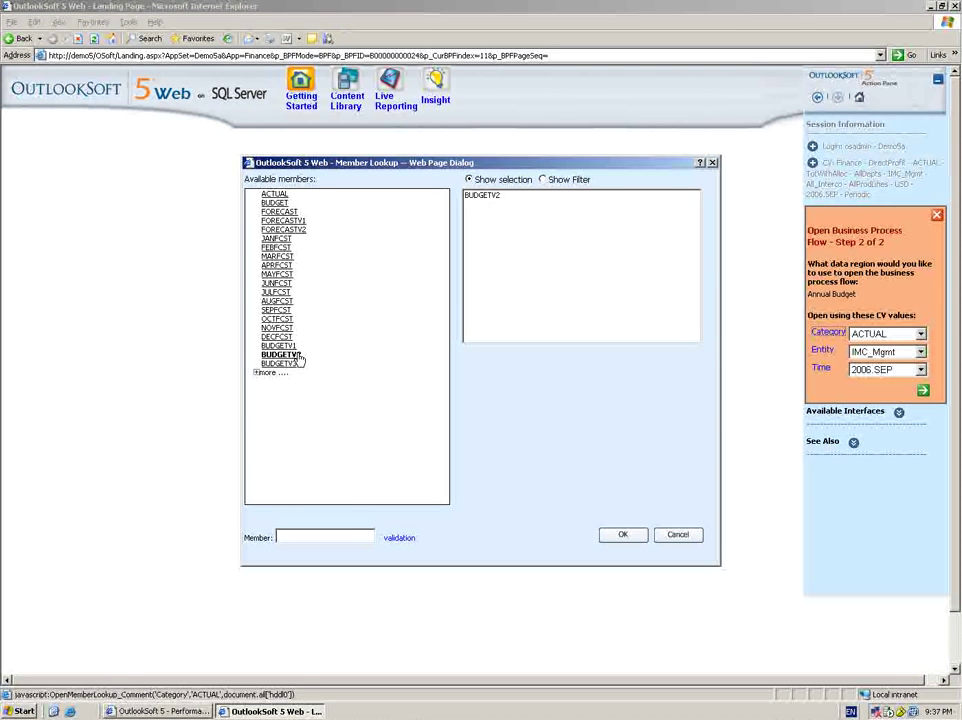
pyautogui.click(626, 537)
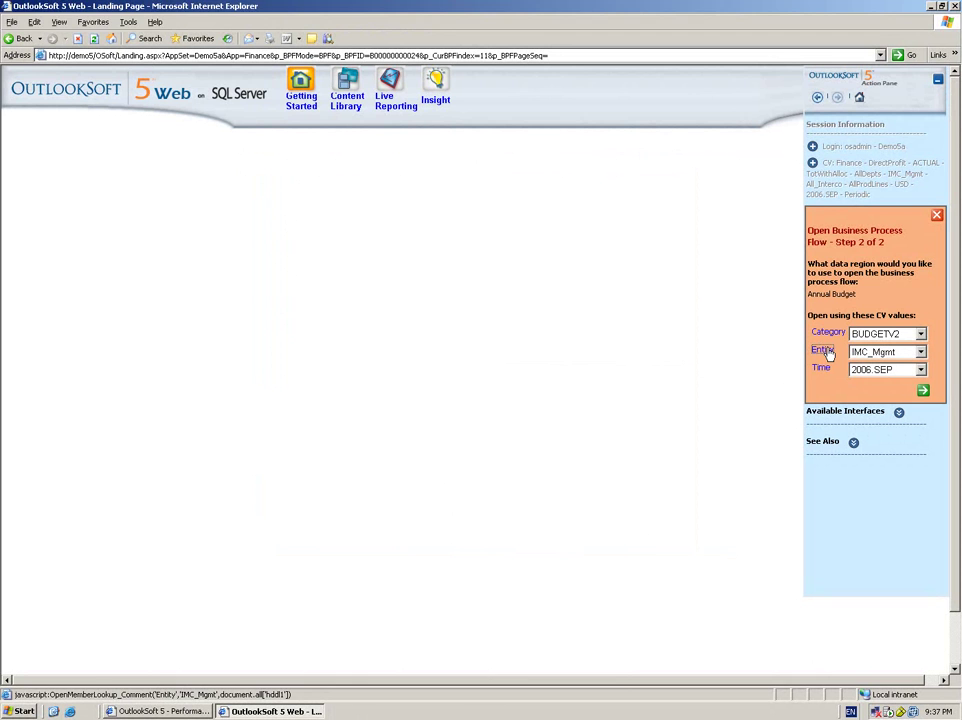
pyautogui.click(825, 351)
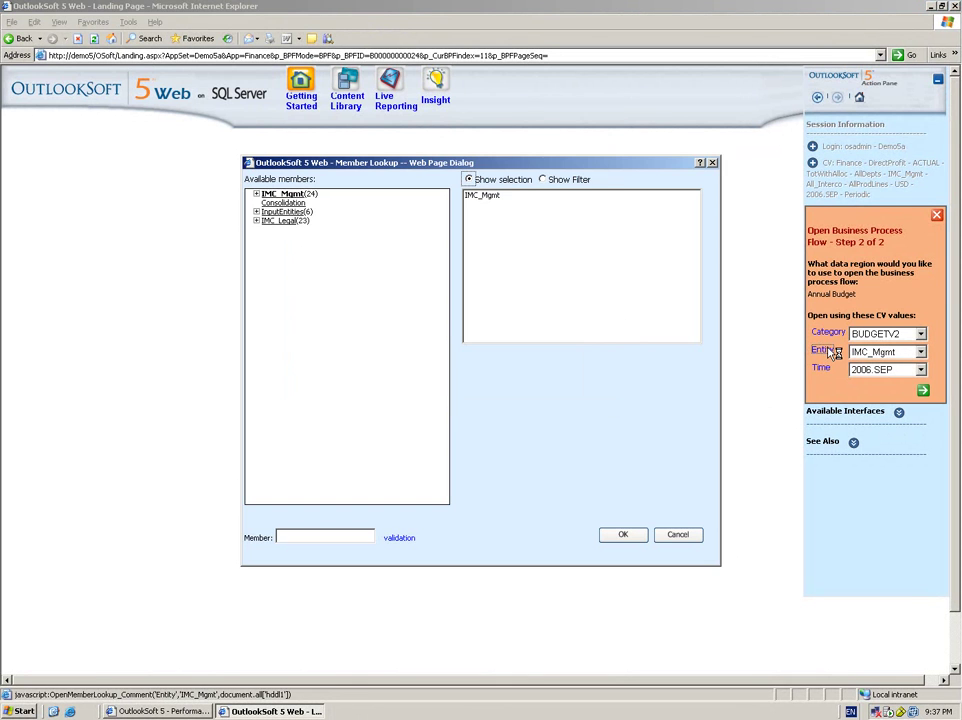
pyautogui.click(256, 194)
pyautogui.click(264, 212)
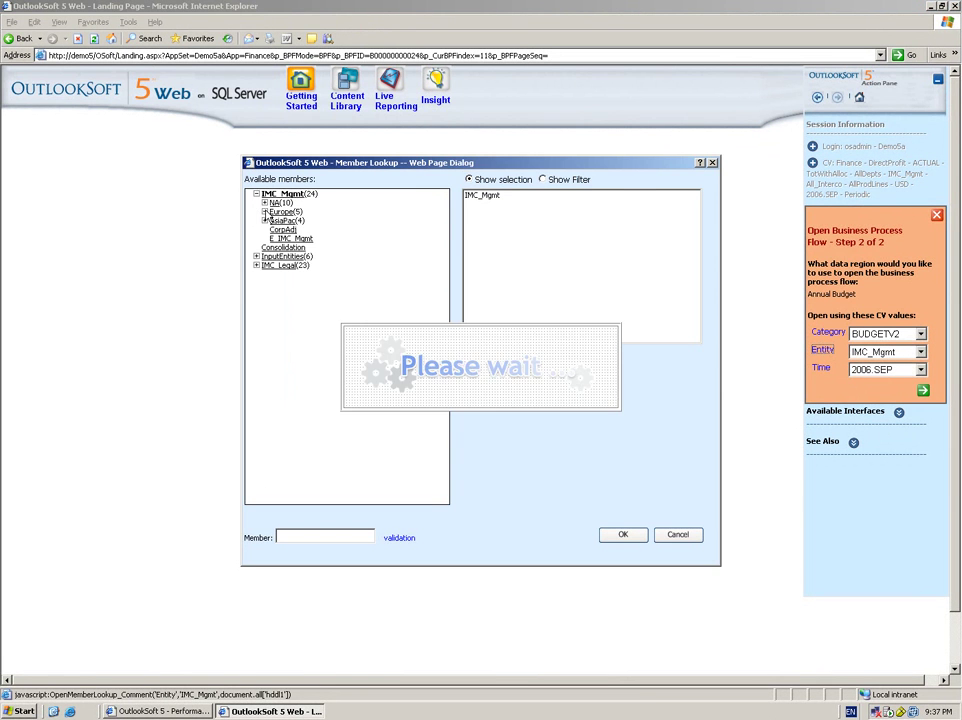
pyautogui.click(286, 230)
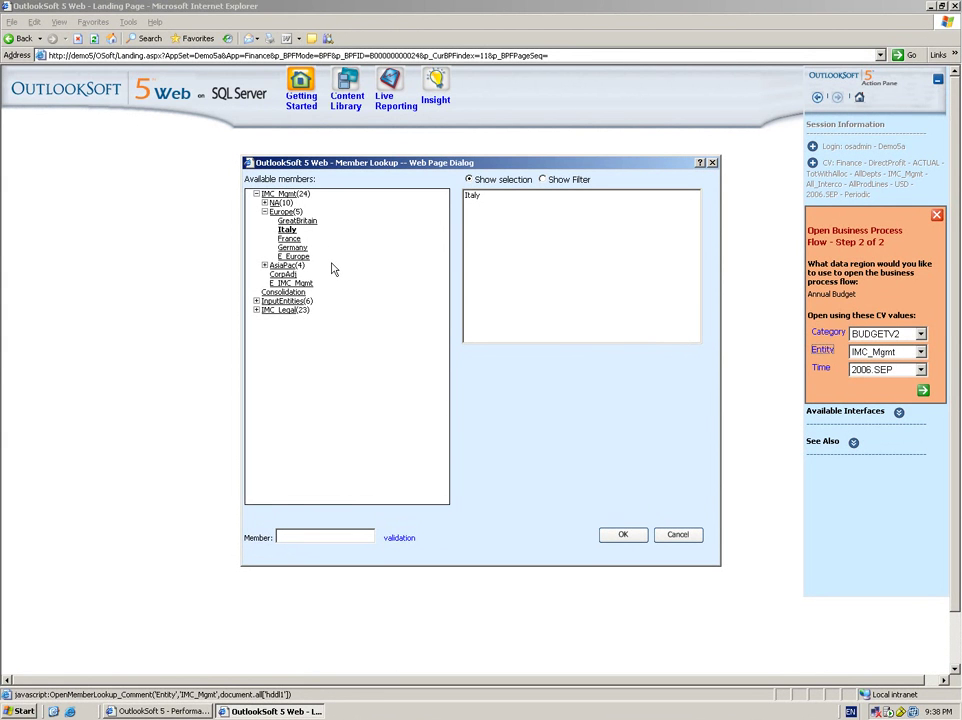
pyautogui.click(623, 536)
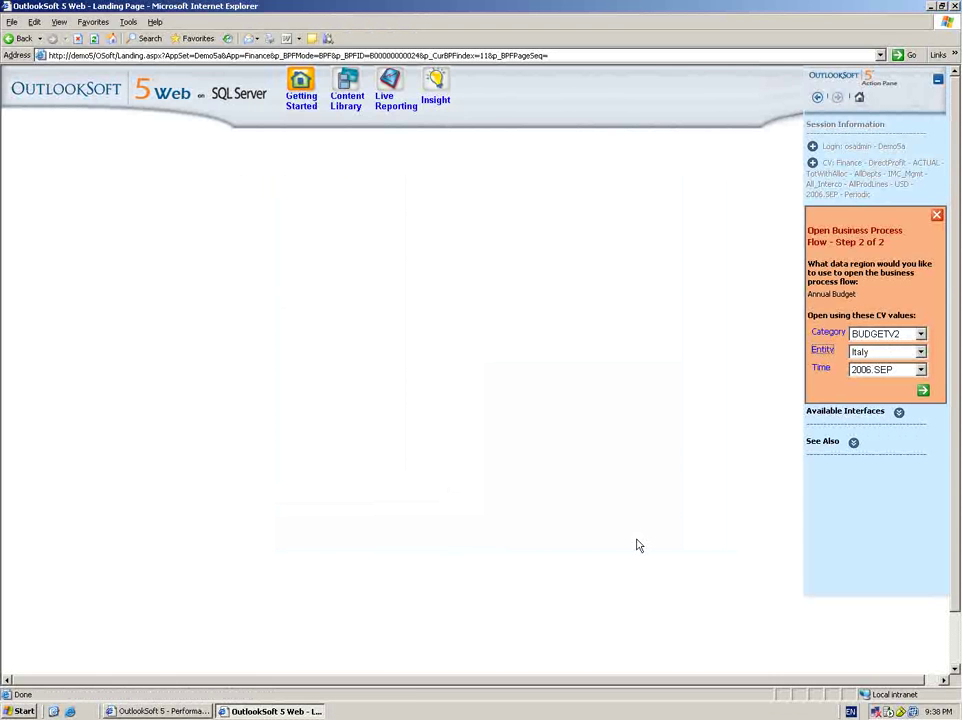
pyautogui.click(820, 368)
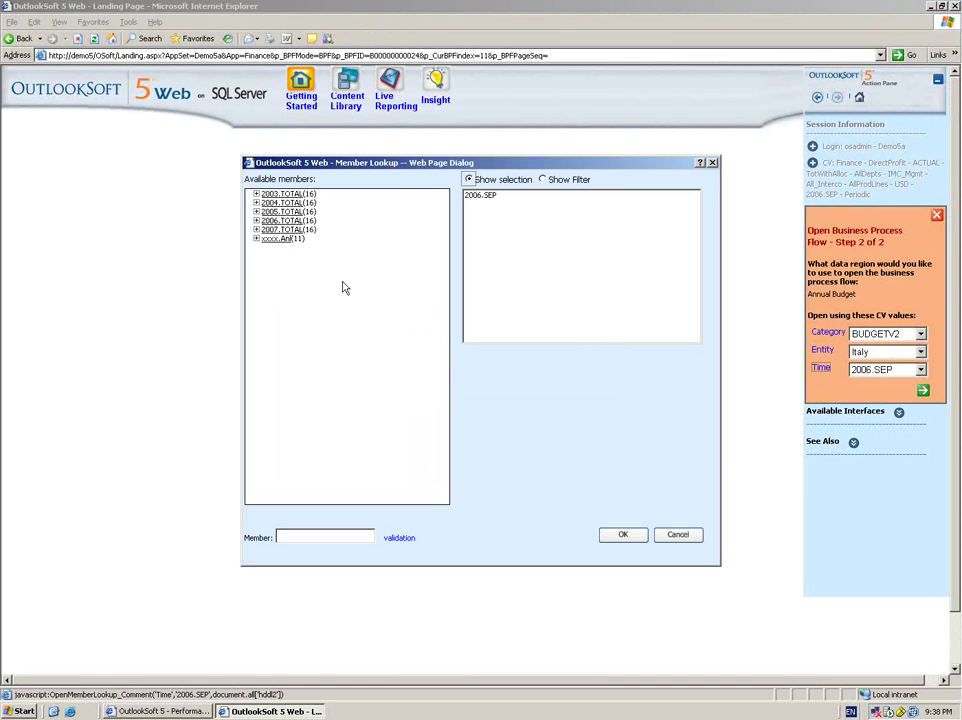
pyautogui.click(292, 230)
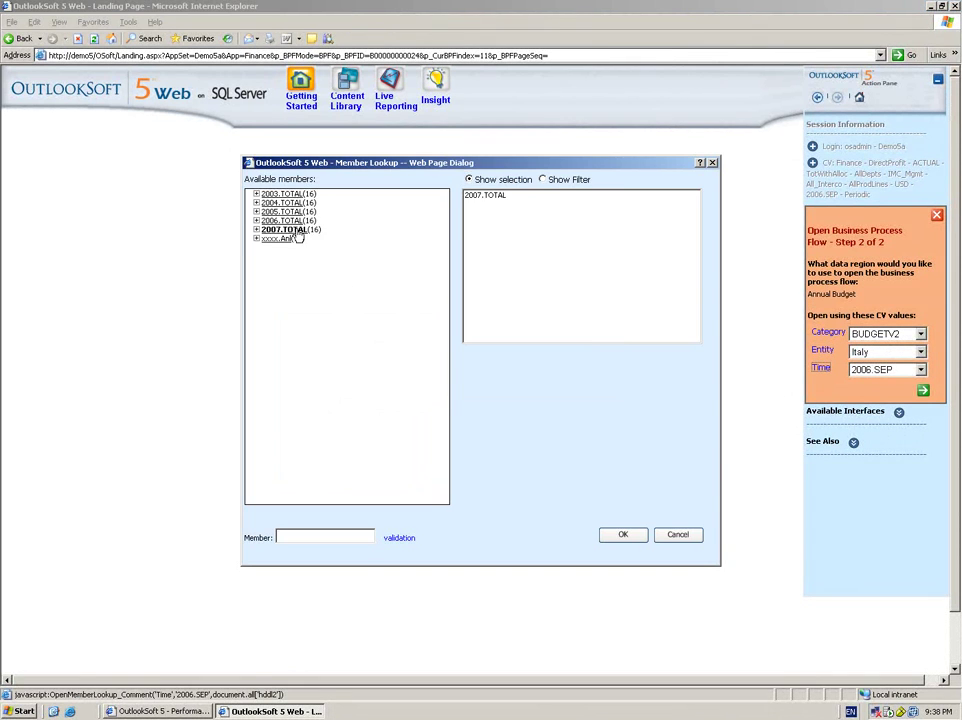
pyautogui.click(622, 535)
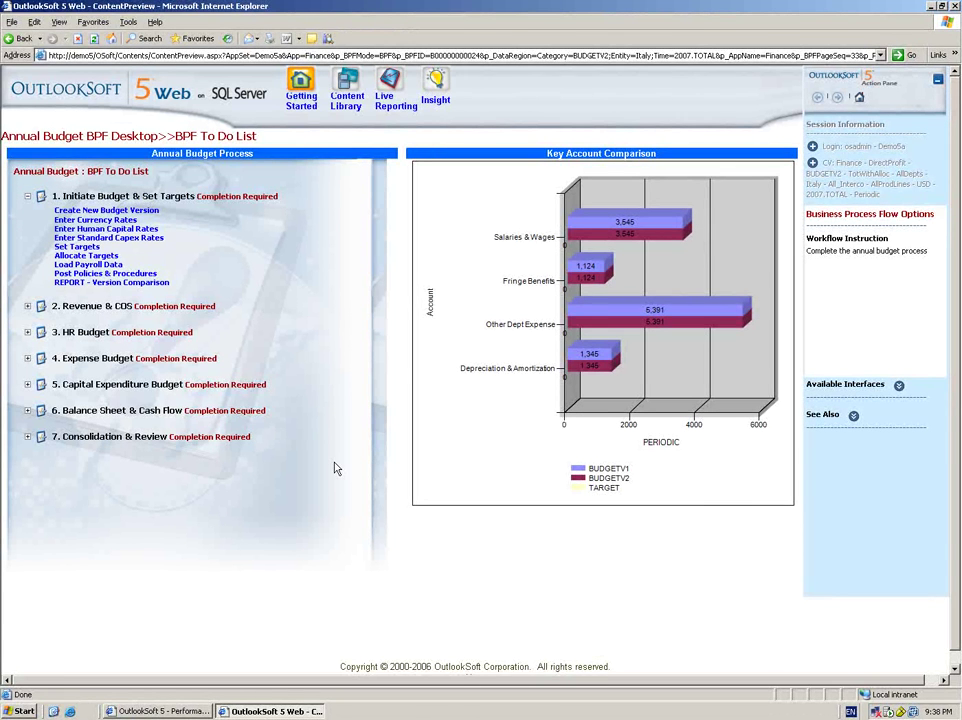
# - Expand step 2 Revenue & COS in the to-do list to list its five tasks
pyautogui.moveTo(718, 495)
pyautogui.moveTo(614, 508)
pyautogui.click(27, 306)
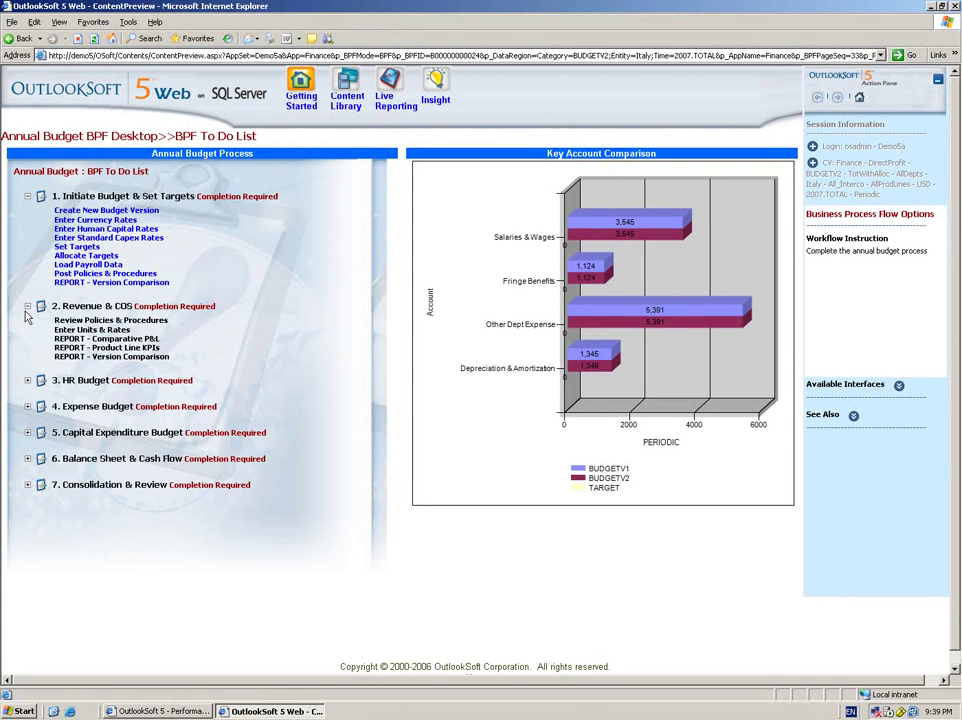
# - Collapse Revenue & COS and log on to the Excel add-in for the copy package
pyautogui.click(27, 307)
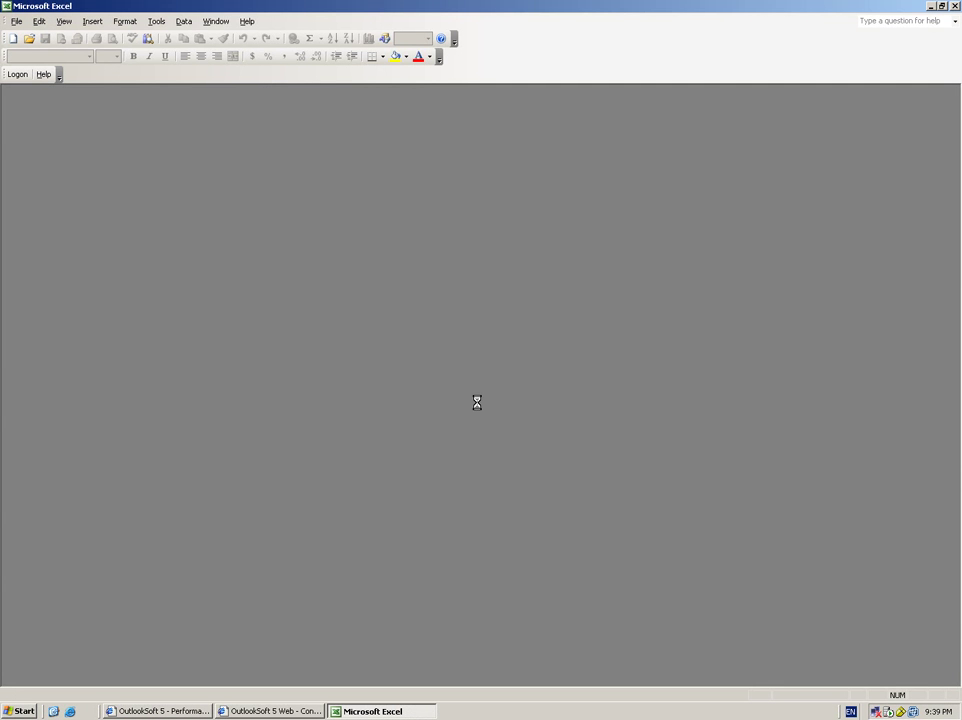
pyautogui.click(573, 464)
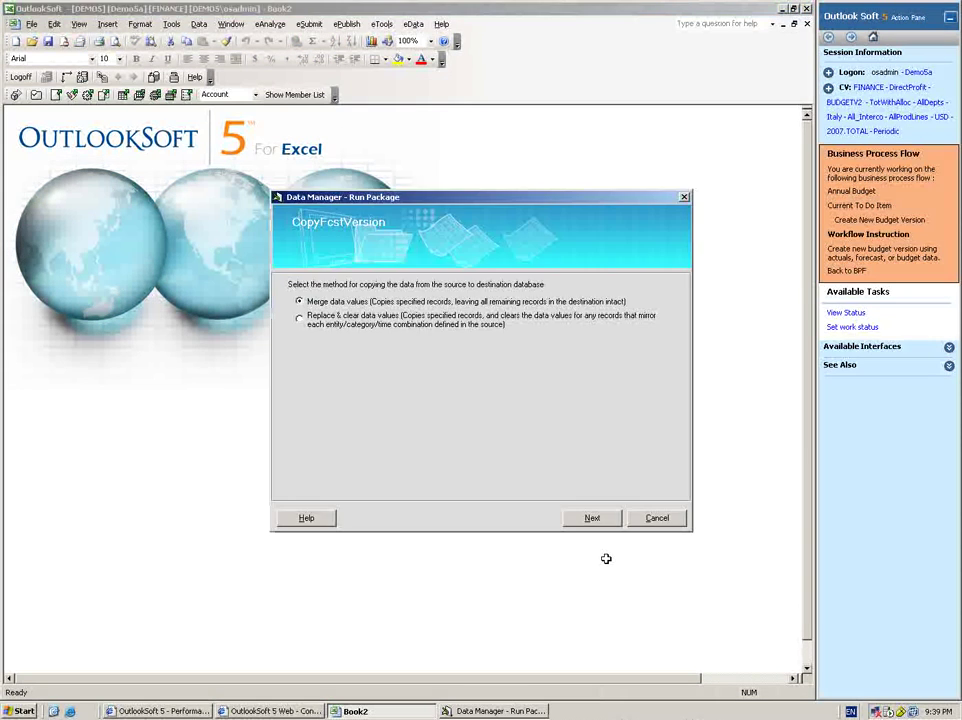
pyautogui.click(598, 520)
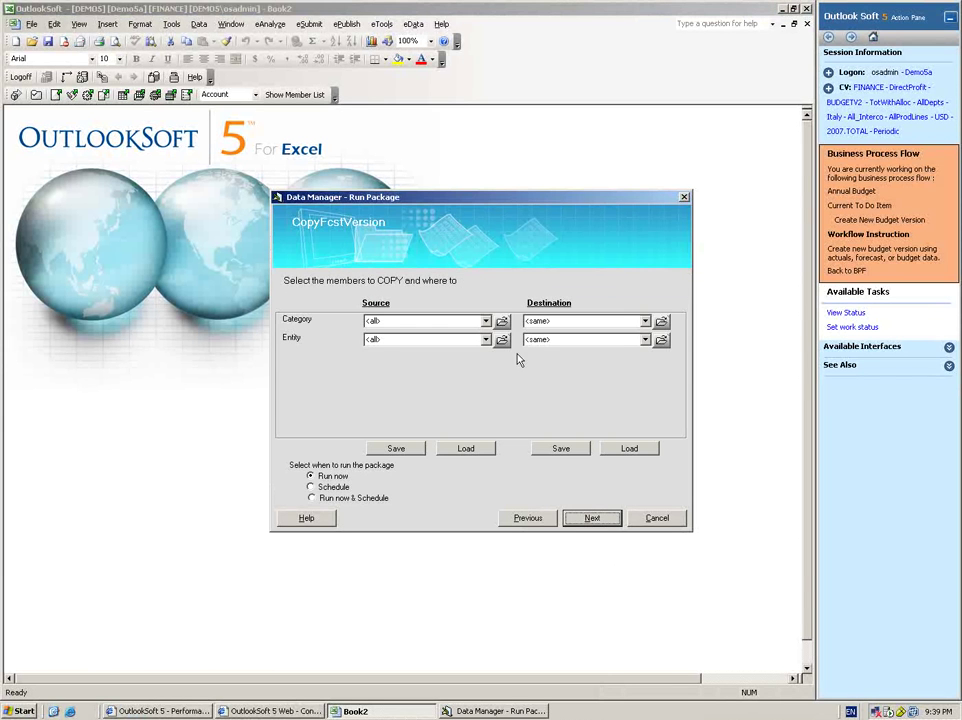
# - Set source category BUDGETV1, destination BUDGETV2 and all entities, then cancel without running
pyautogui.click(502, 322)
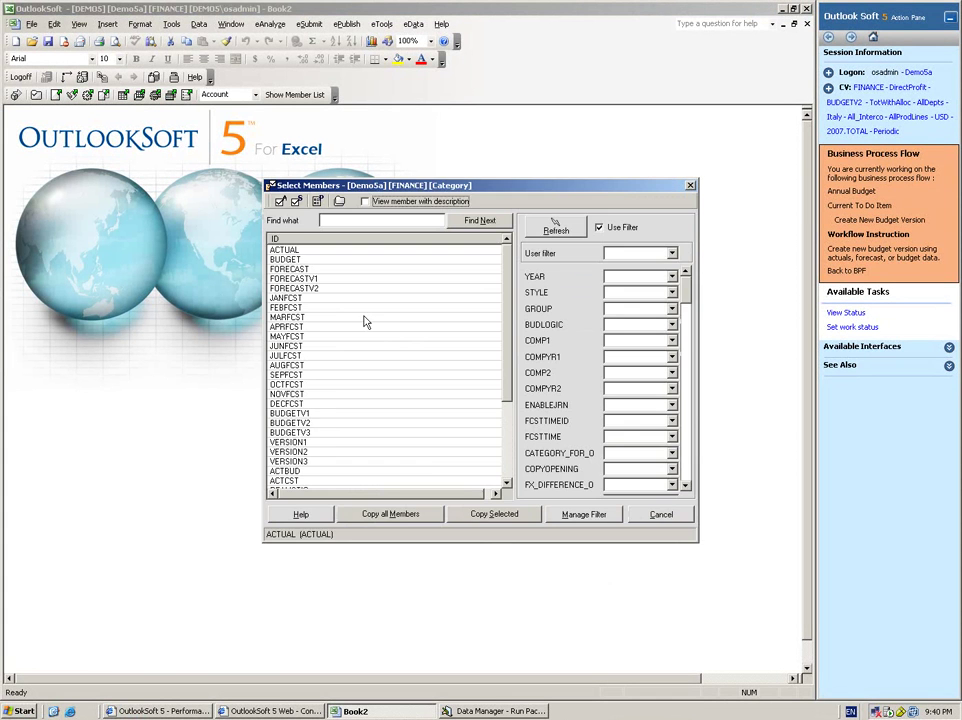
pyautogui.click(331, 414)
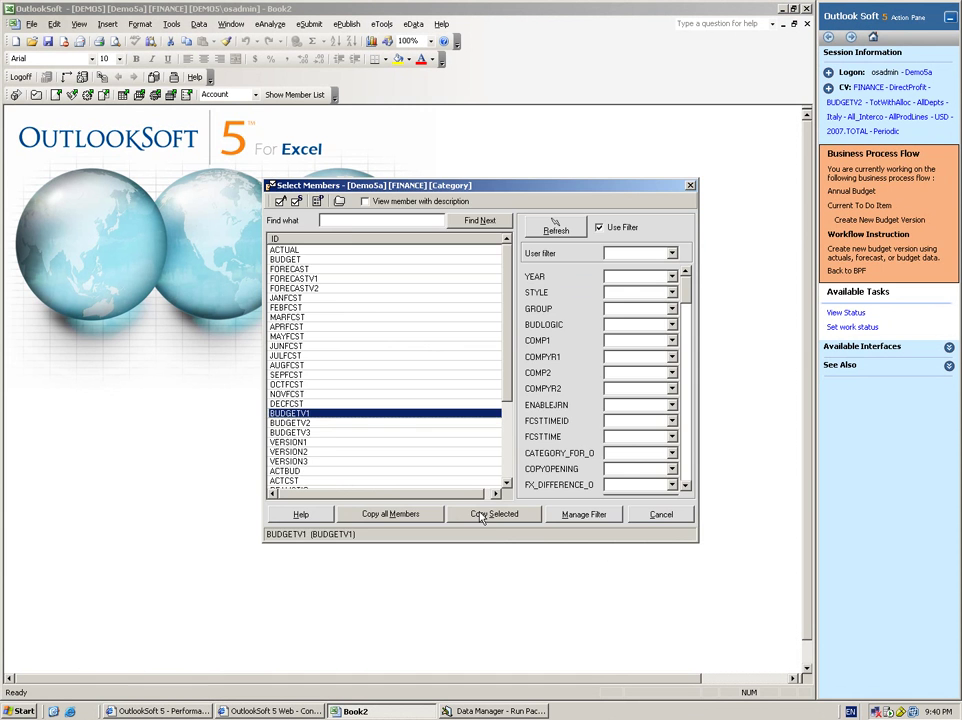
pyautogui.click(482, 515)
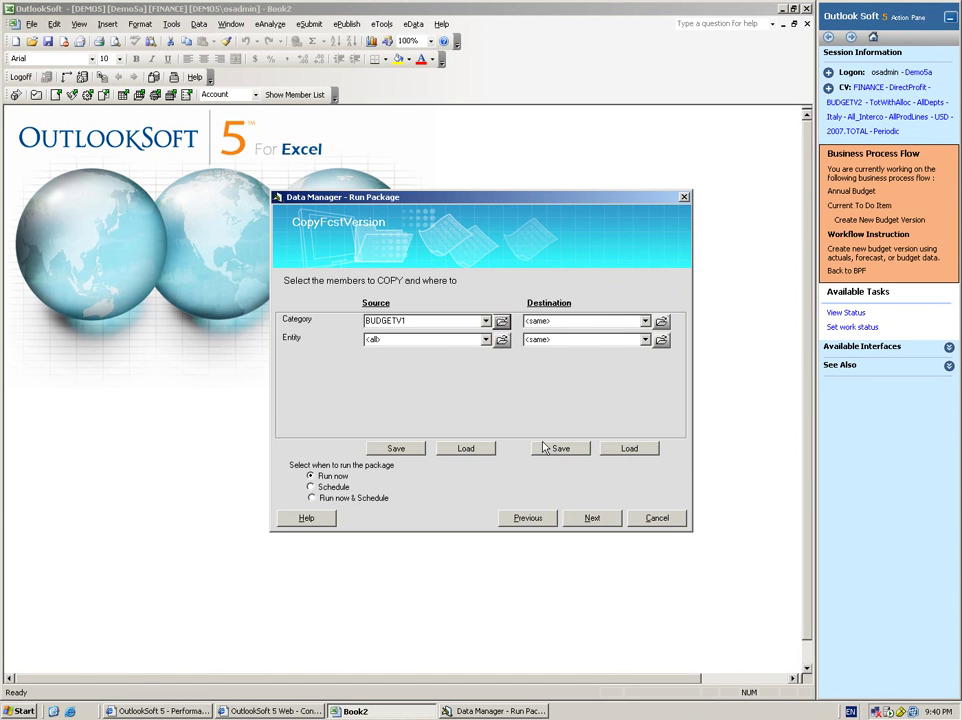
pyautogui.click(661, 321)
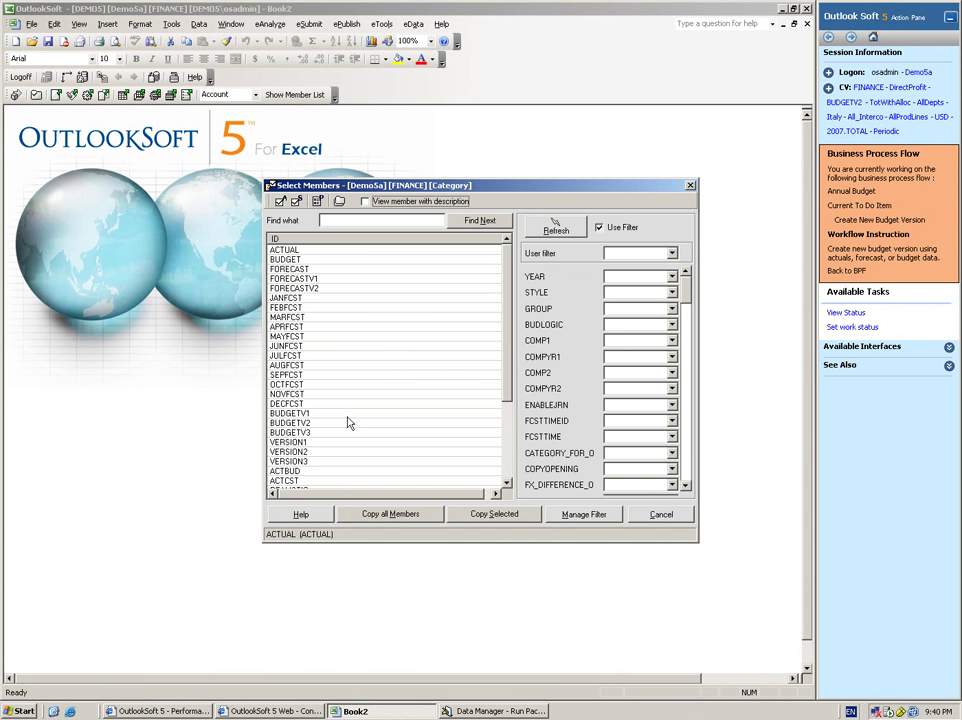
pyautogui.doubleClick(348, 423)
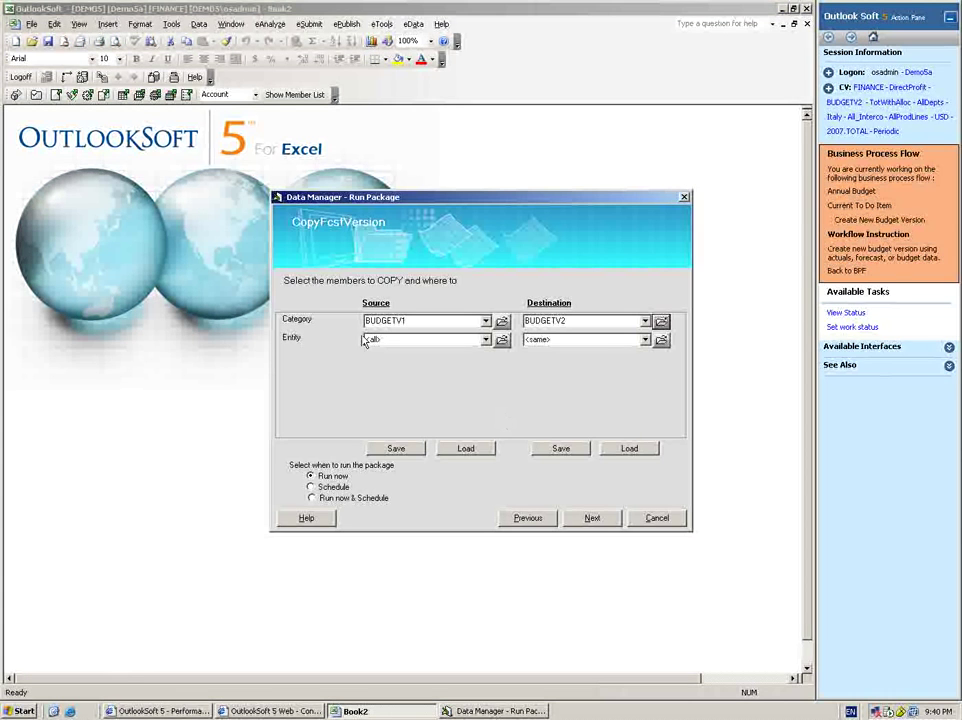
pyautogui.click(501, 341)
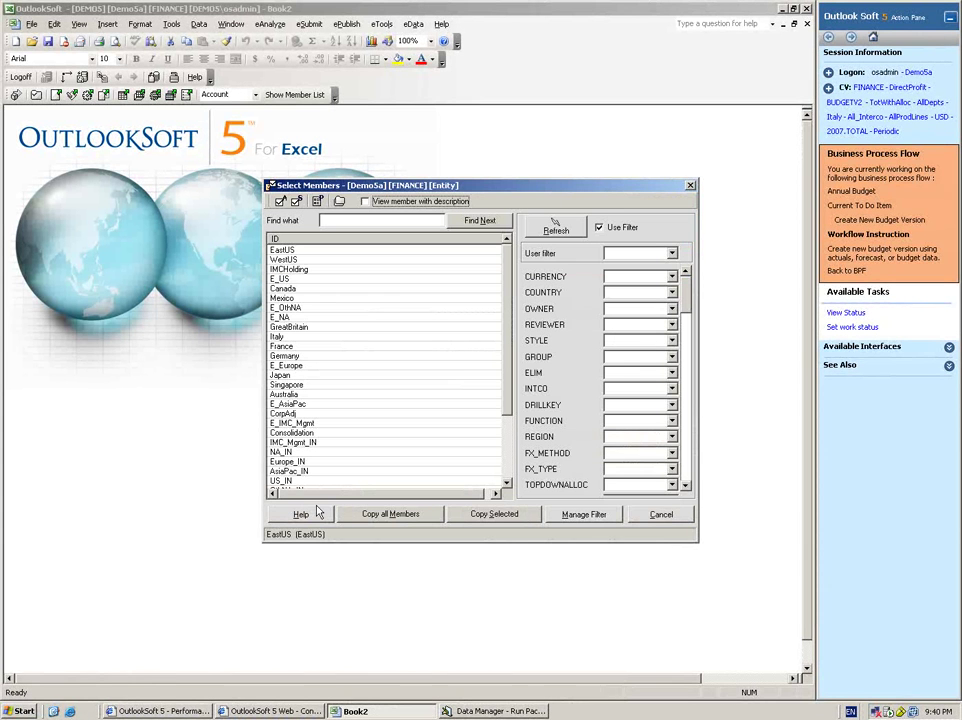
pyautogui.click(675, 516)
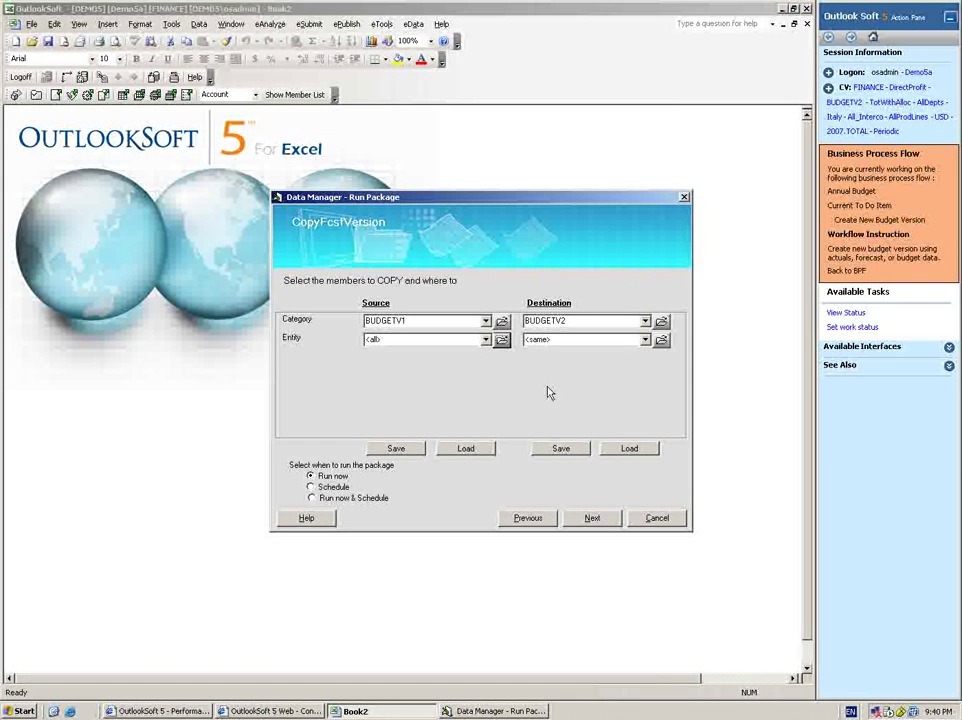
pyautogui.click(676, 520)
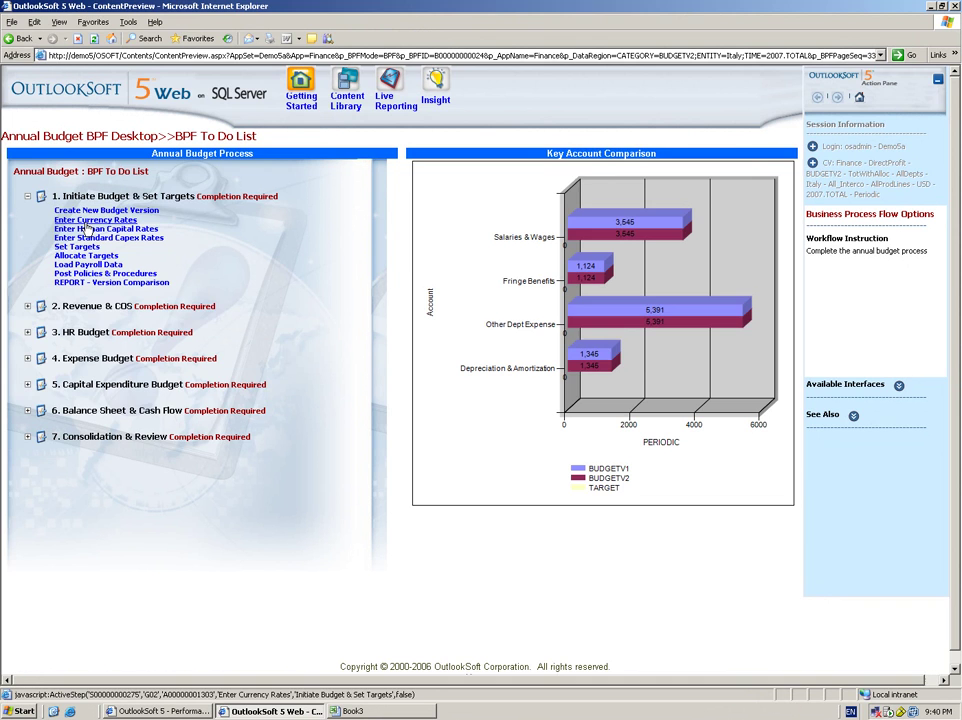
# - Open the Budget v2 Standard Currency Rates sheet, then go back to the Annual Budget to-do list
pyautogui.click(86, 221)
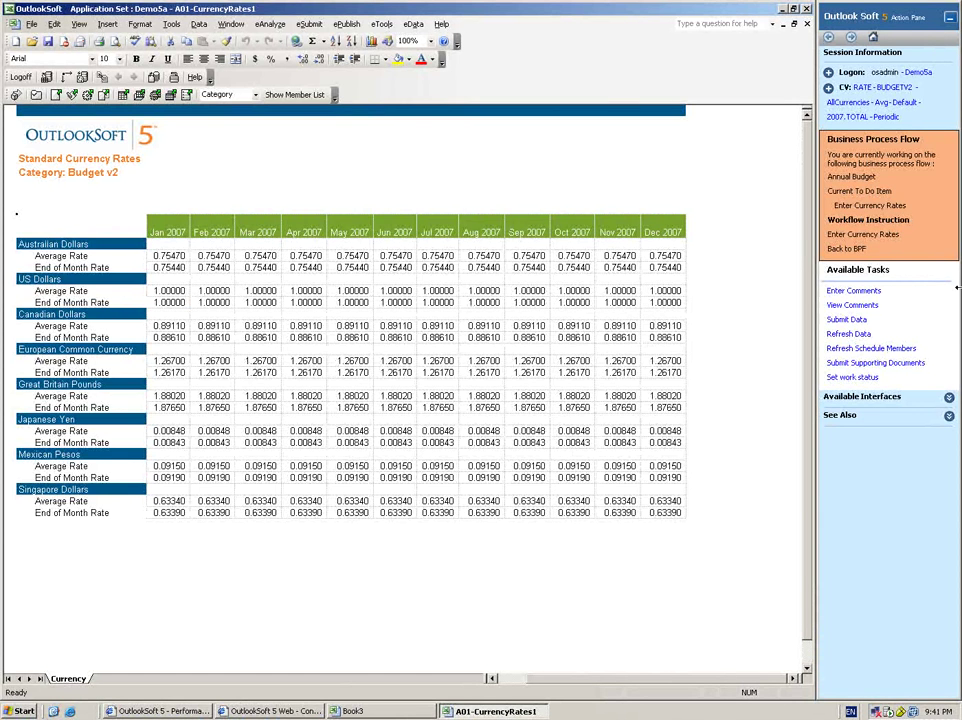
pyautogui.click(848, 250)
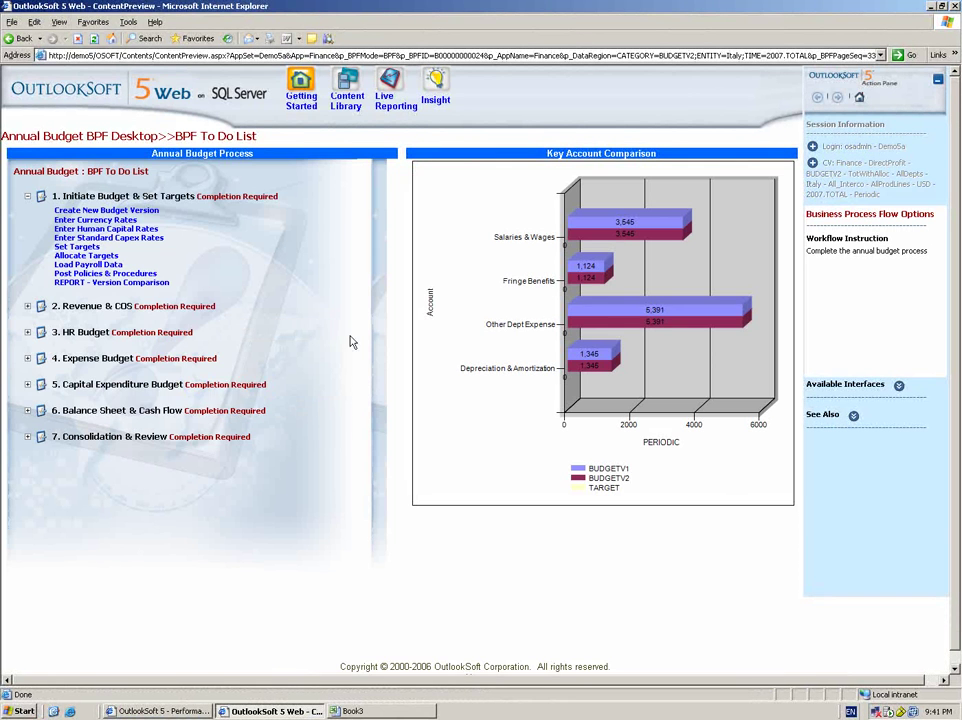
# - Open the Budget v2 Percent of Salary Rates, then switch to the Value / Head Rates sheet
pyautogui.click(142, 232)
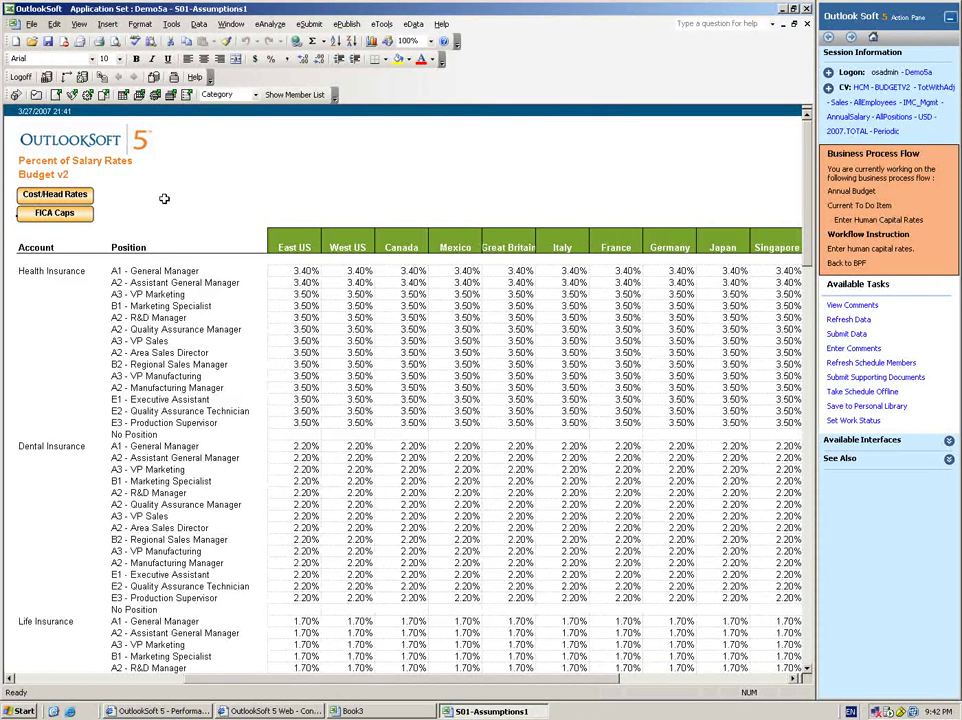
pyautogui.click(73, 204)
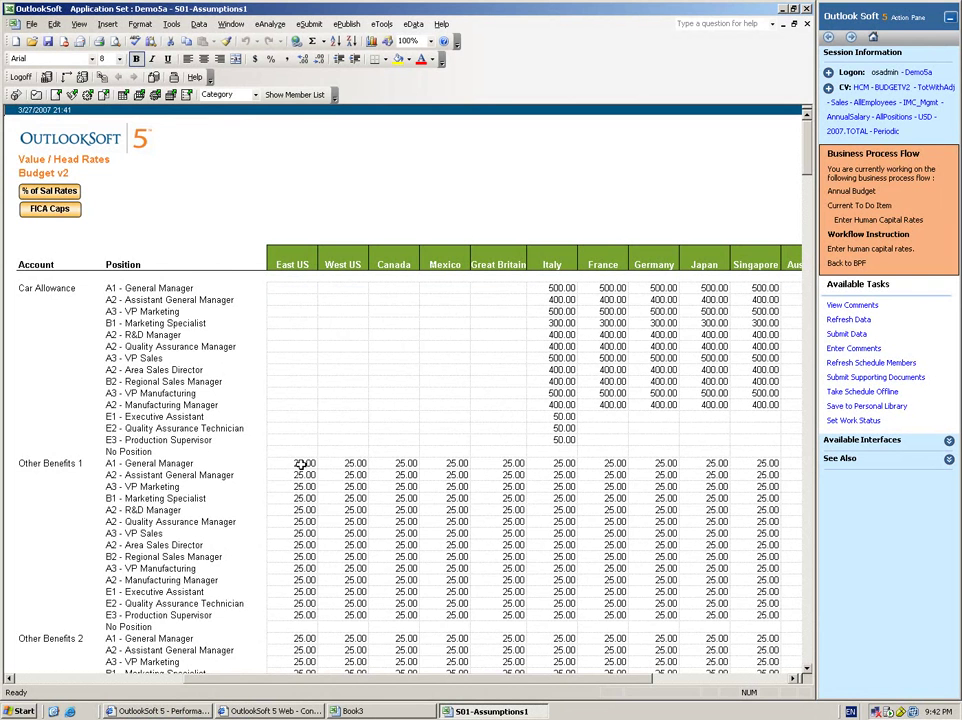
# - View the Salary FICA Caps (95,000 US, 70,000 Italy), then return to the to-do list
pyautogui.click(301, 464)
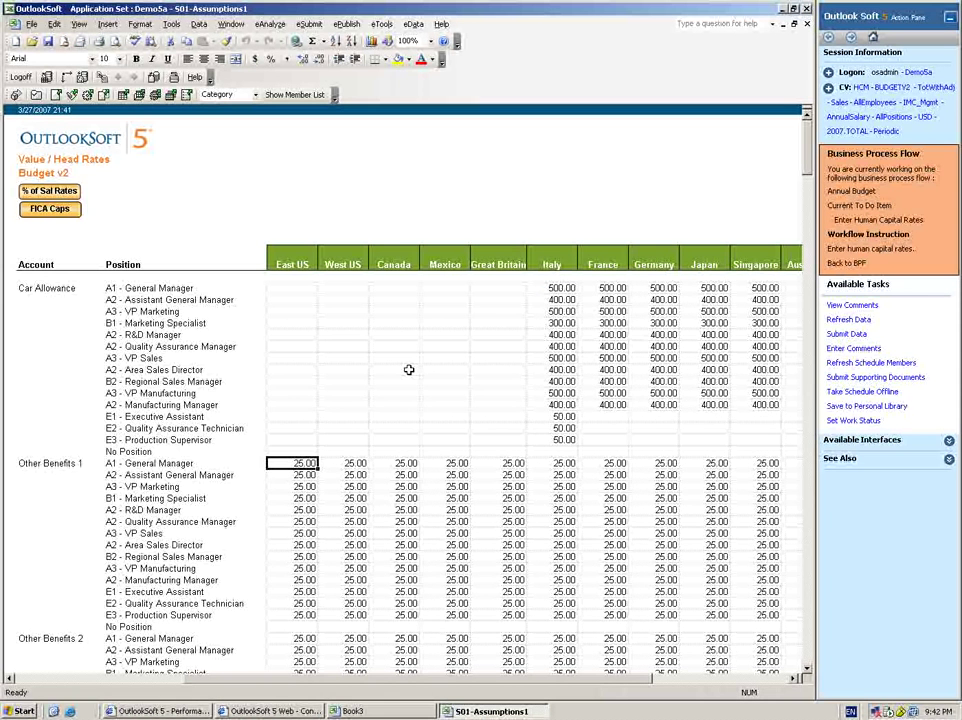
pyautogui.click(57, 211)
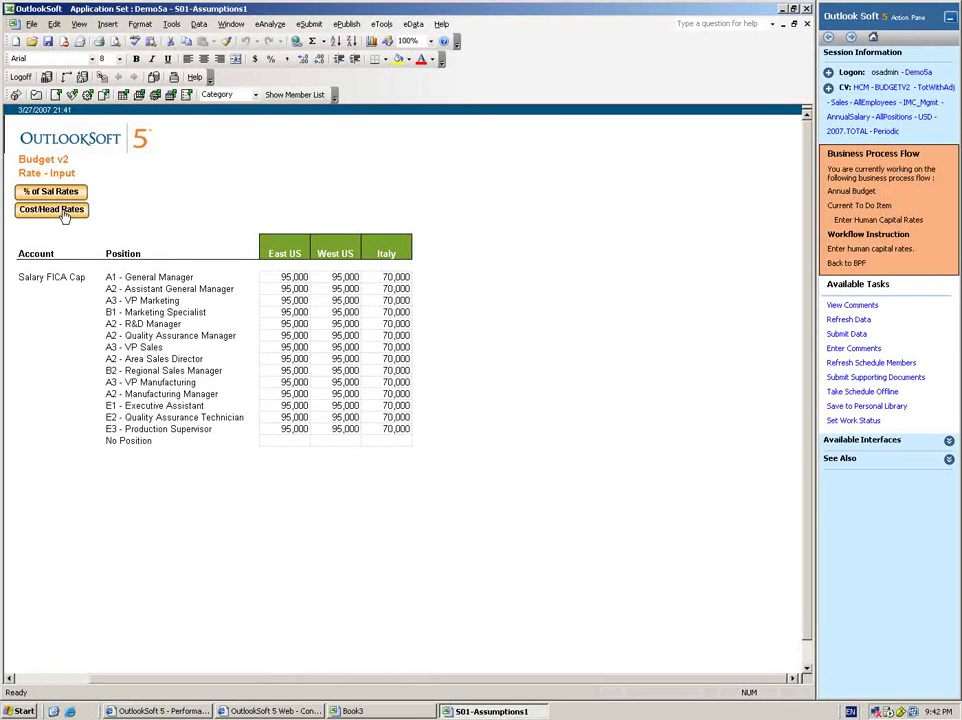
pyautogui.click(846, 264)
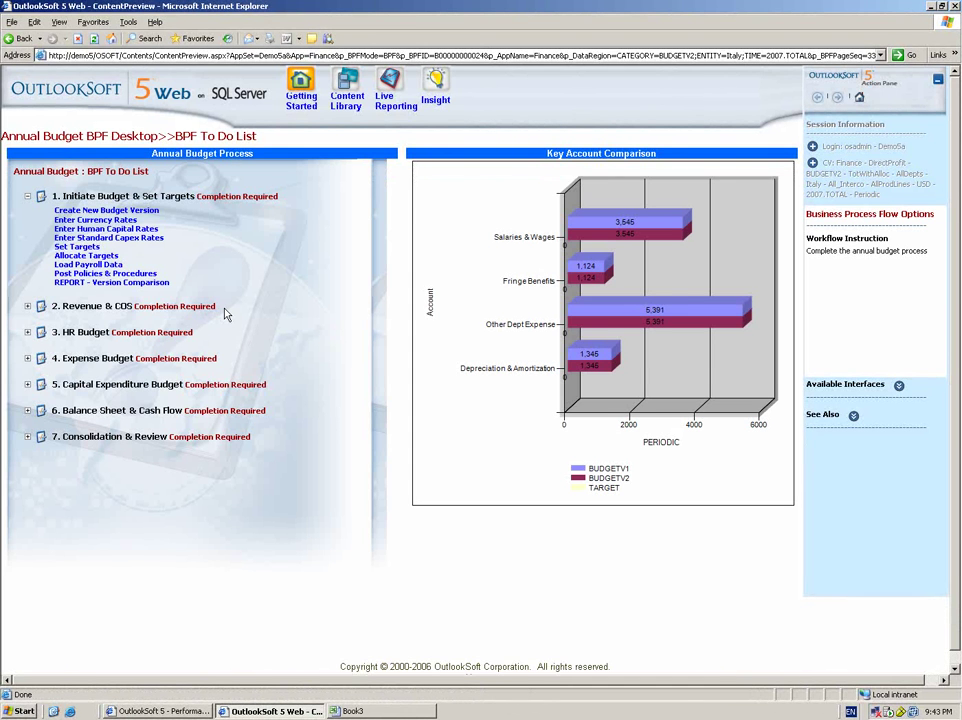
pyautogui.click(127, 238)
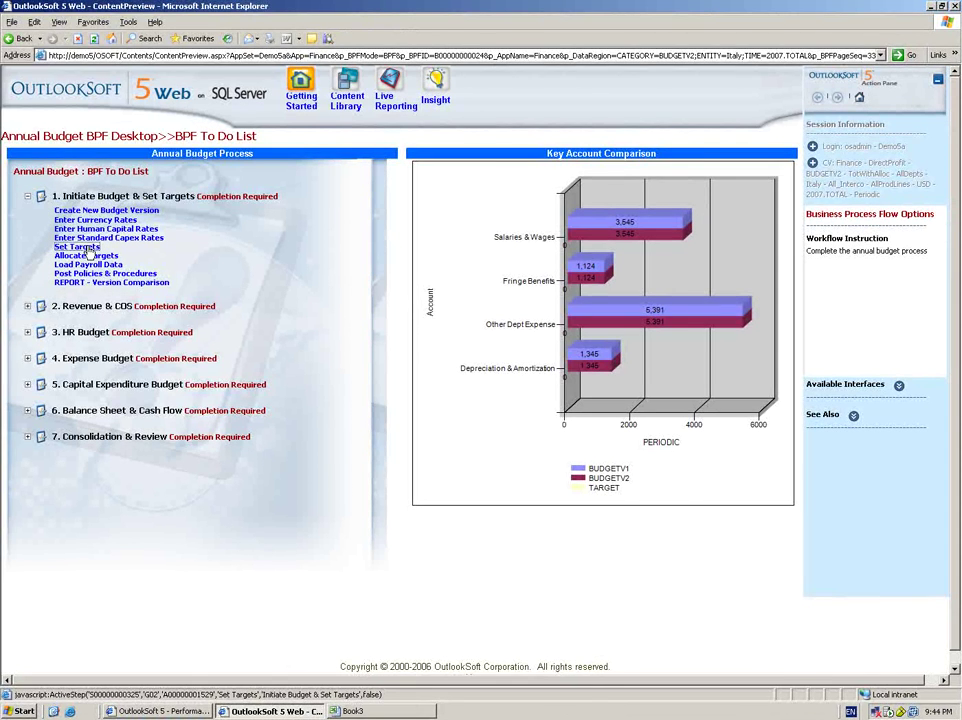
# - Open the Set Targets workbook and select the 2007 Net Revenue target cell
pyautogui.click(88, 250)
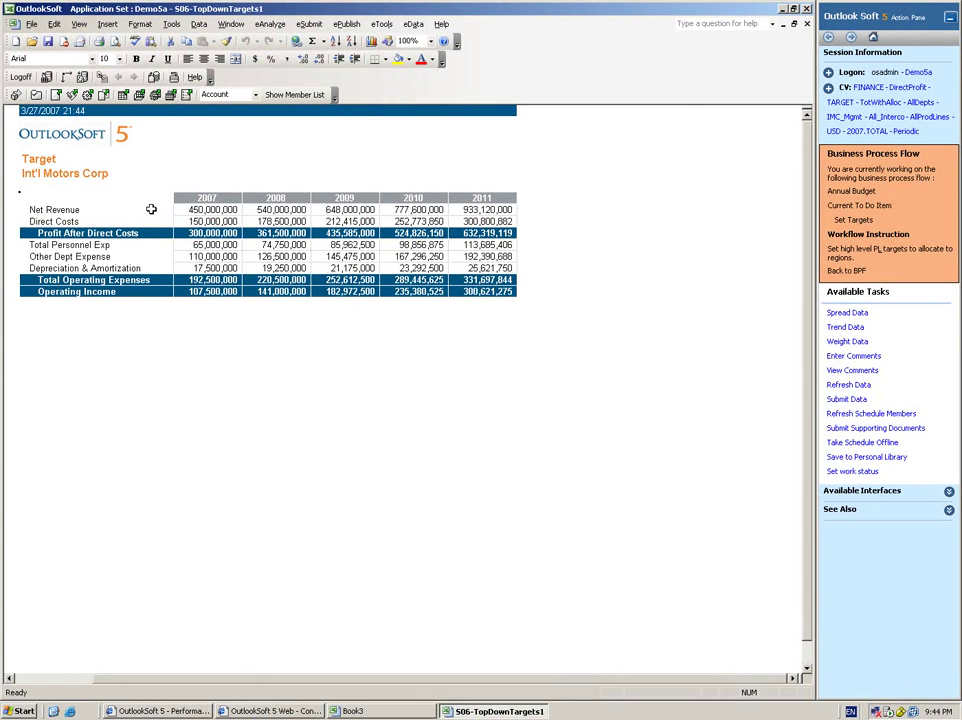
pyautogui.click(210, 210)
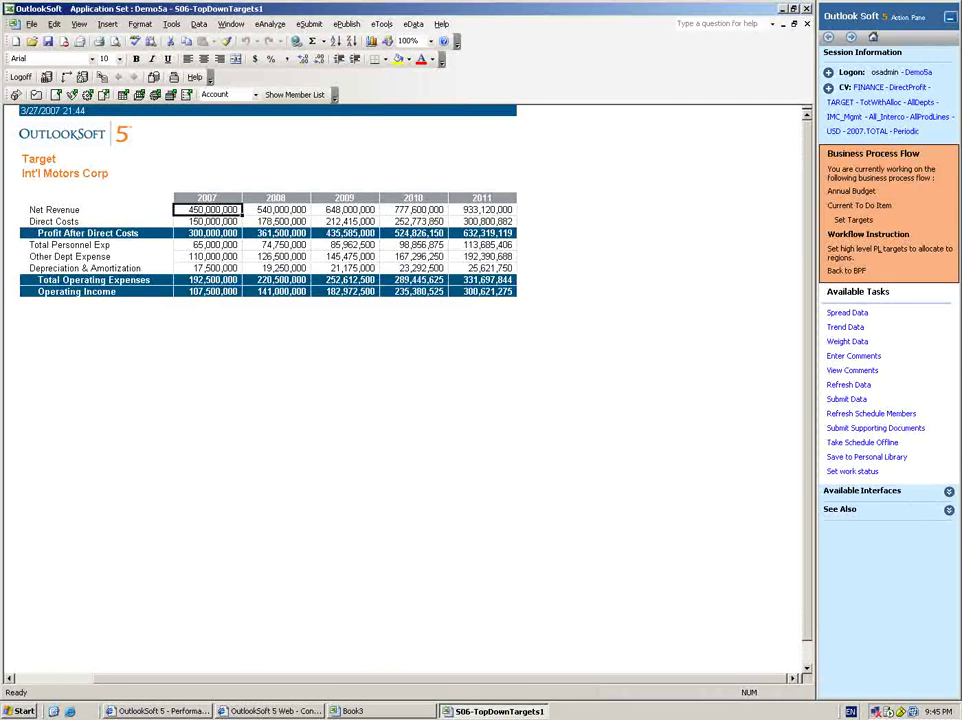
# - Weight the 2007 Net Revenue target up by 5 percent, to 472,500,000
pyautogui.click(847, 341)
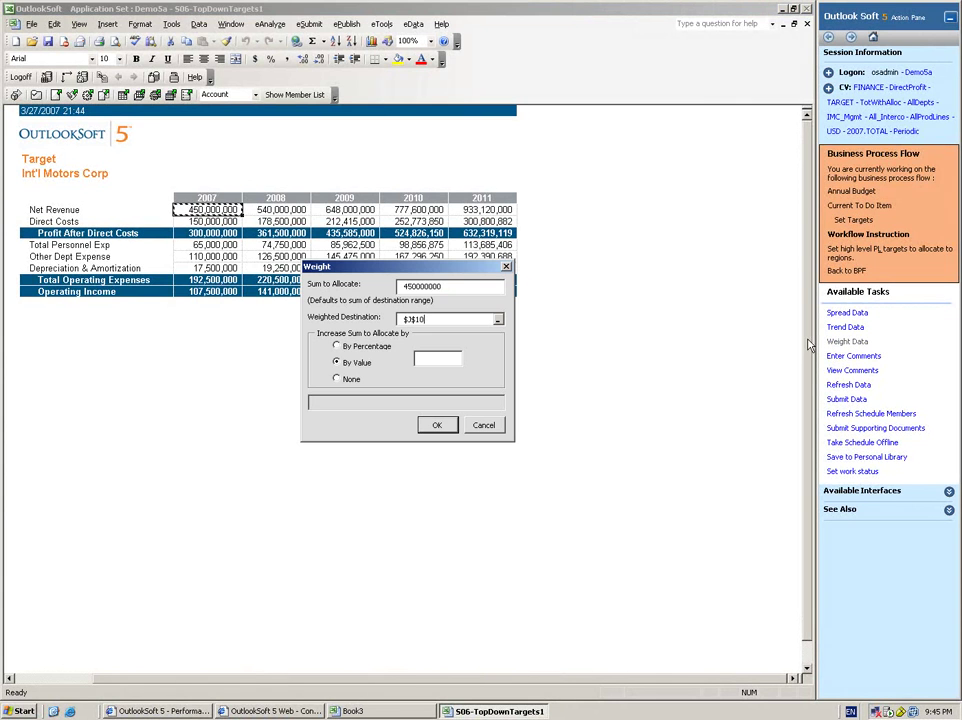
pyautogui.click(337, 346)
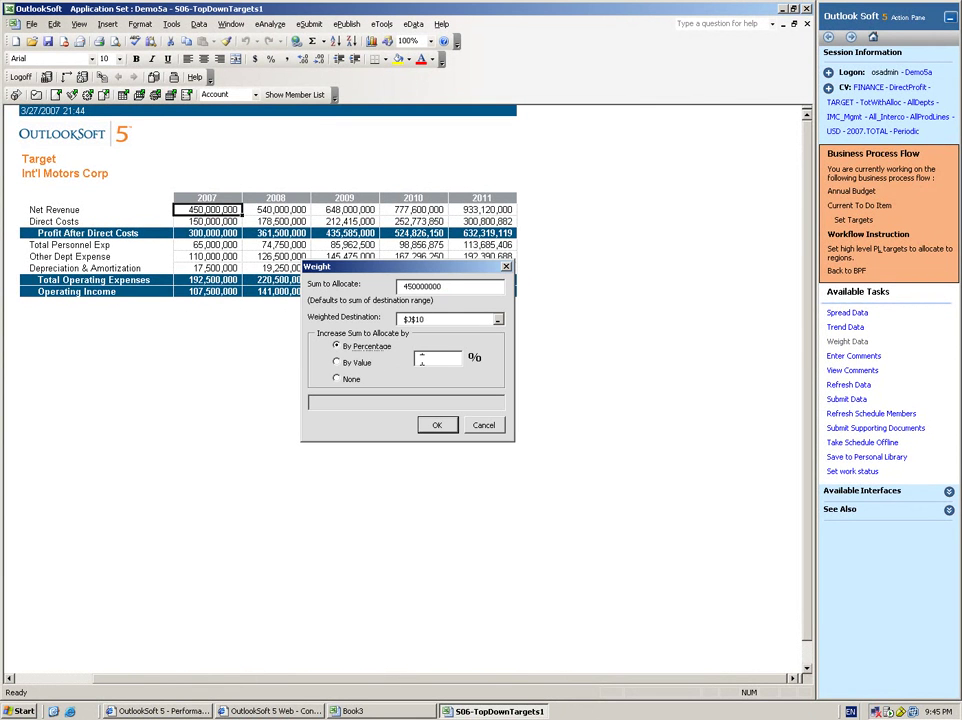
pyautogui.click(421, 360)
pyautogui.write('5')
pyautogui.click(437, 425)
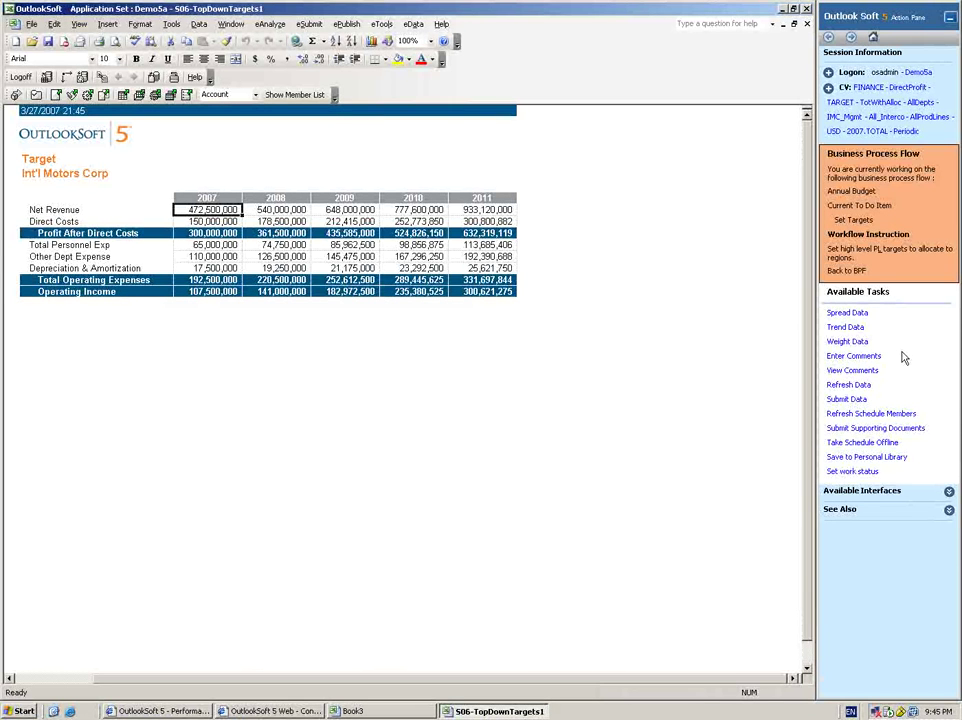
# - Submit the one updated 2007 target record and close the results dialog
pyautogui.click(846, 399)
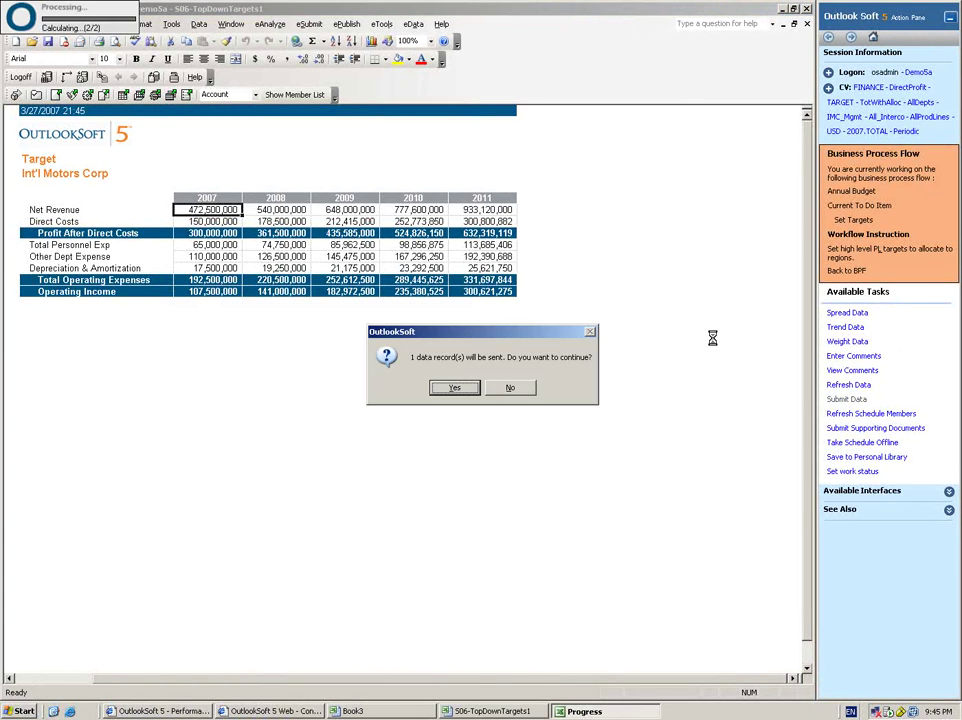
pyautogui.click(455, 388)
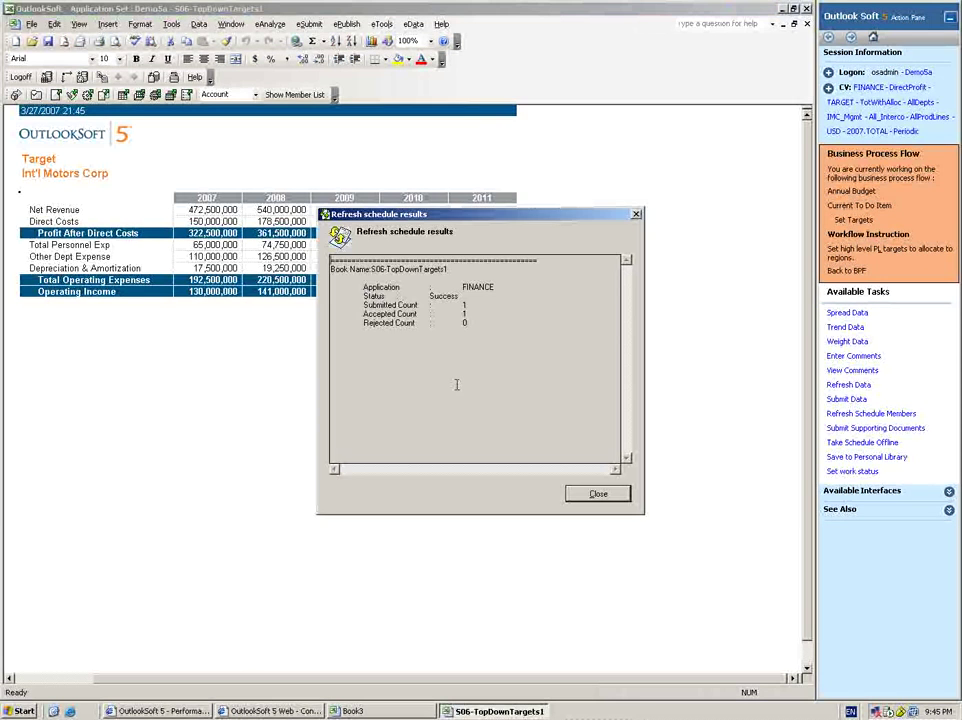
pyautogui.click(606, 500)
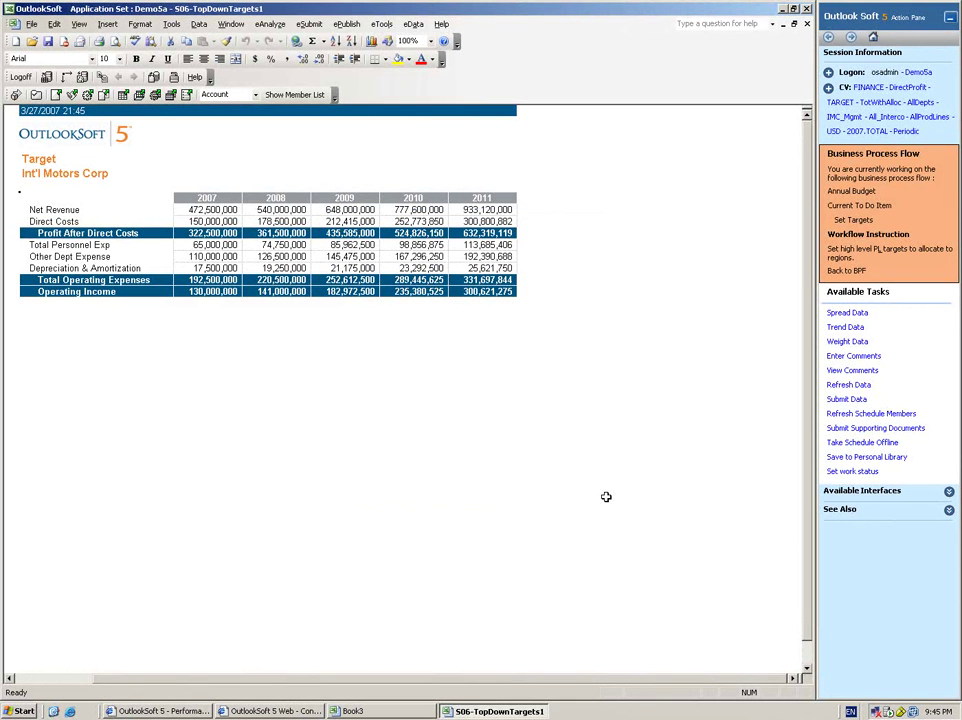
# - Go back from Excel to the Annual Budget BPF To Do List with Back to BPF
pyautogui.click(845, 271)
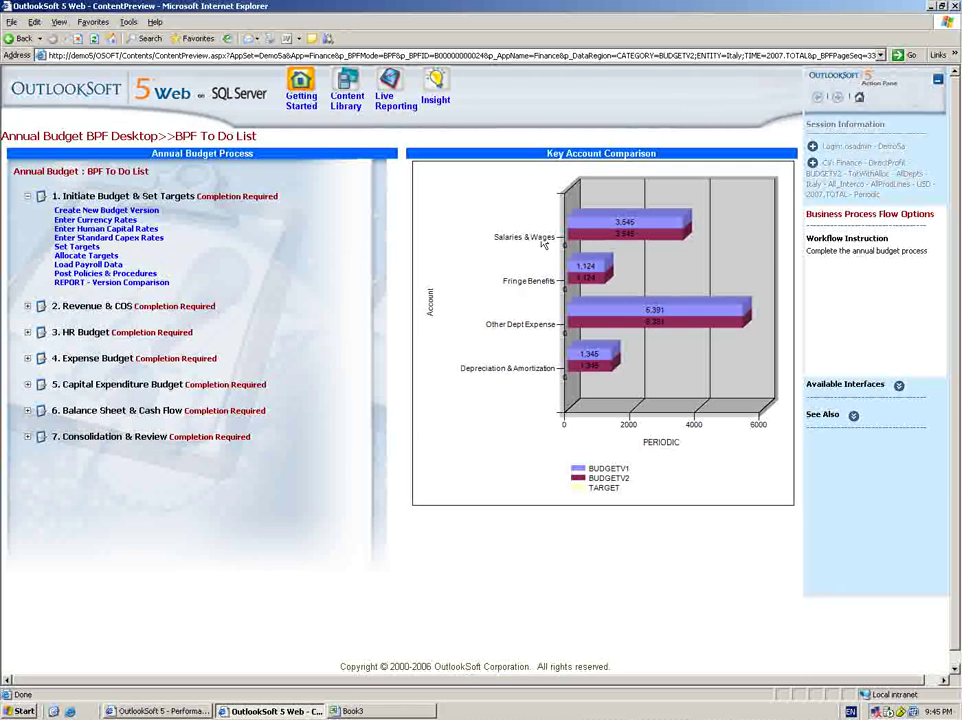
# - Open 'REPORT - Version Comparison' in Excel, where TARGET 2007 values are all zero
pyautogui.moveTo(586, 338)
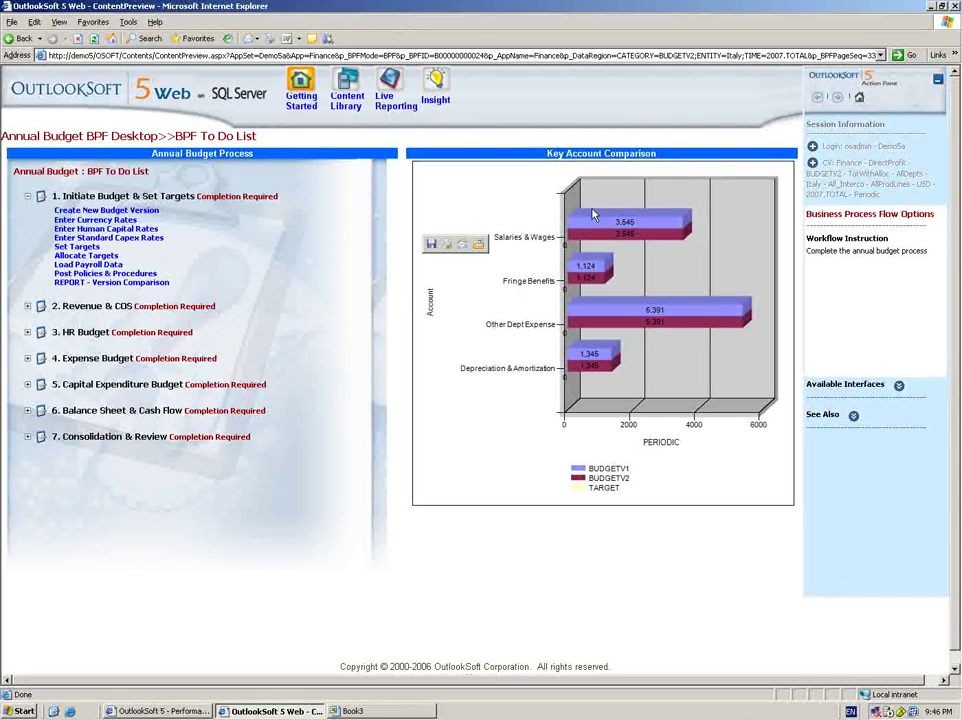
pyautogui.click(96, 285)
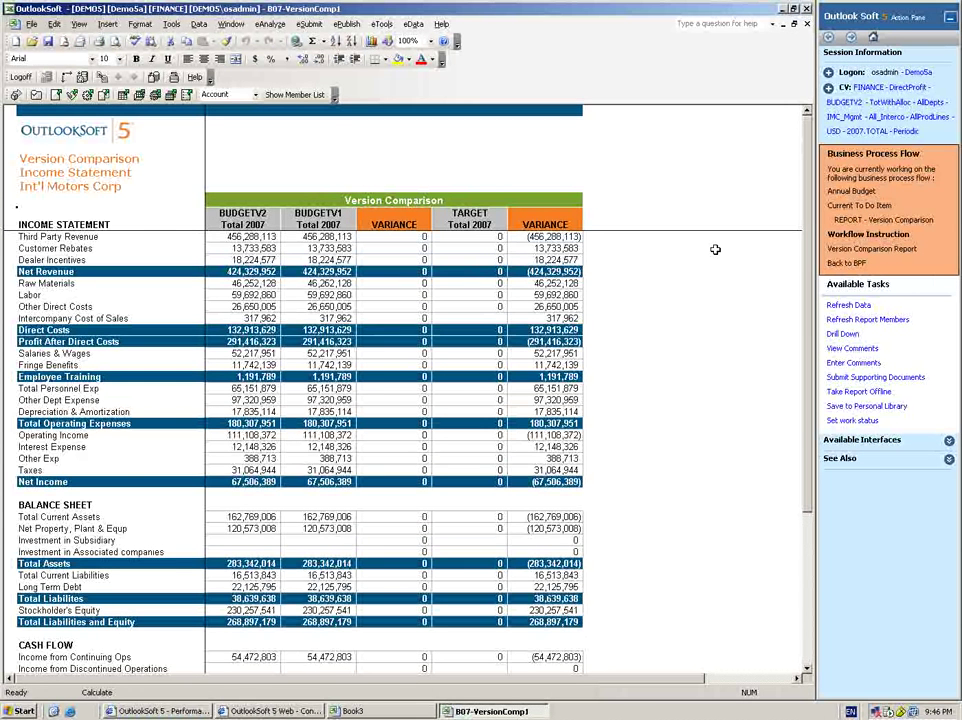
# - Start the Allocate Targets package from the to-do list and choose entity IMC_Mgmt
pyautogui.click(855, 264)
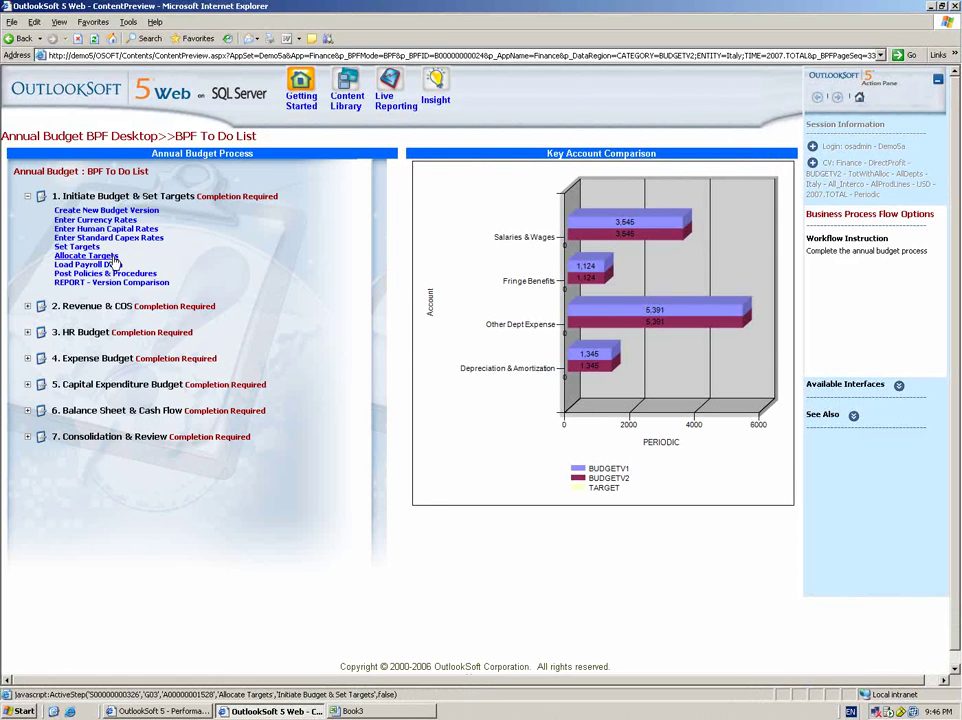
pyautogui.click(113, 258)
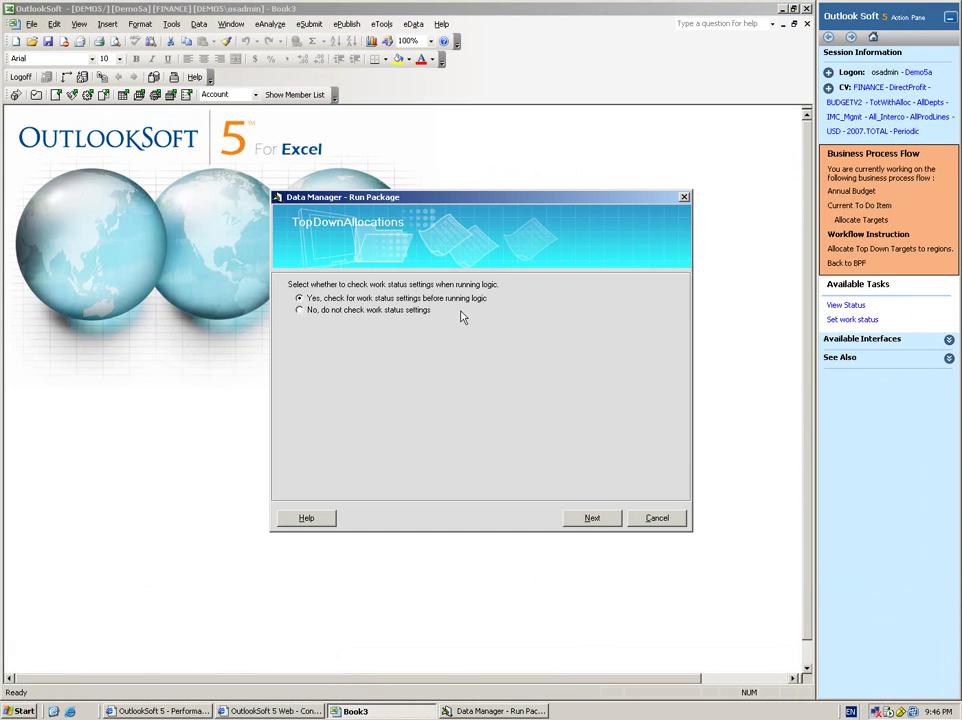
pyautogui.click(600, 521)
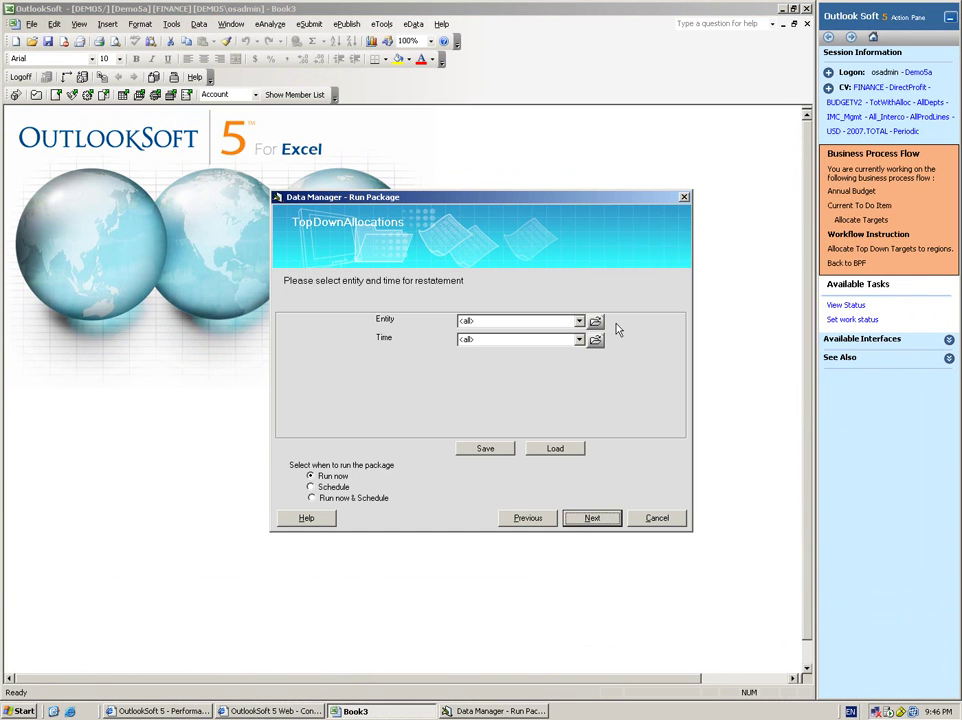
pyautogui.click(595, 321)
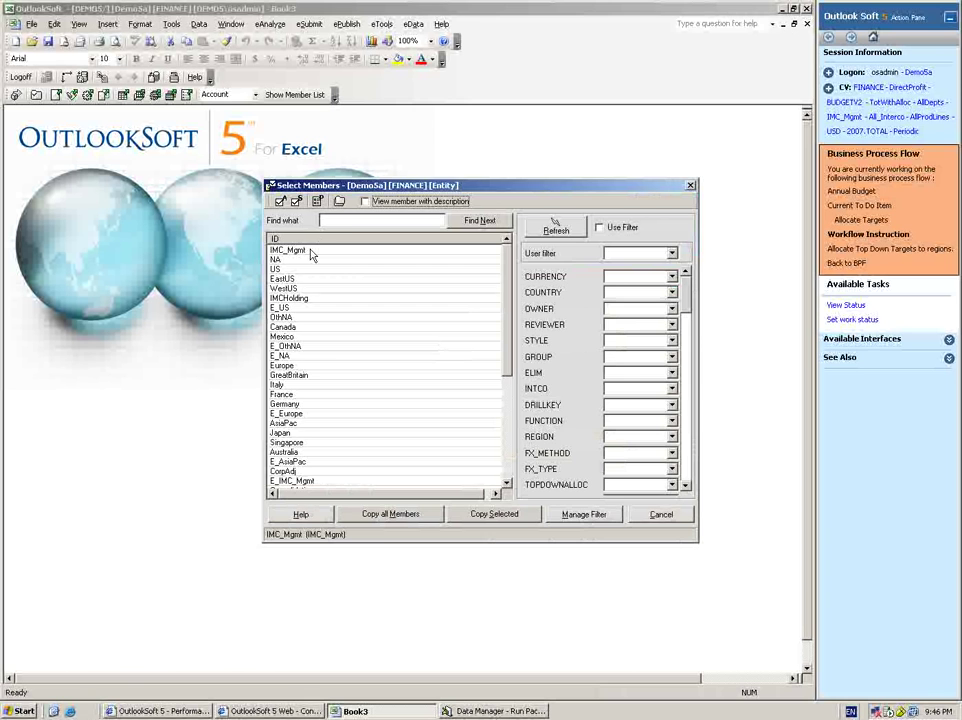
pyautogui.doubleClick(310, 255)
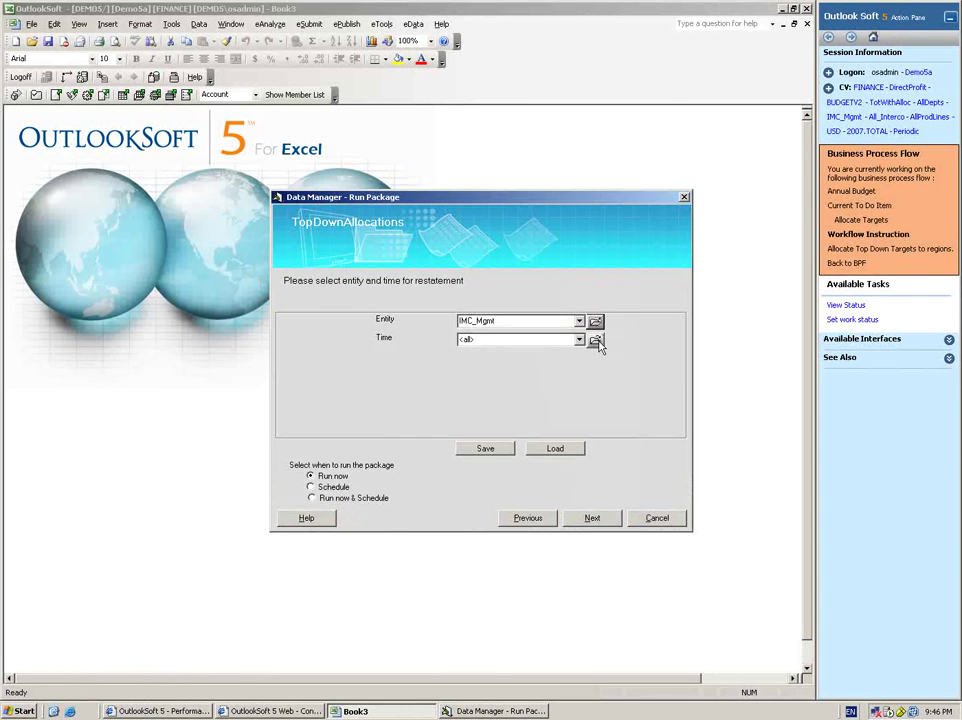
# - Set time to 2007.TOTAL and run the TopDownAllocations package on the server
pyautogui.click(595, 341)
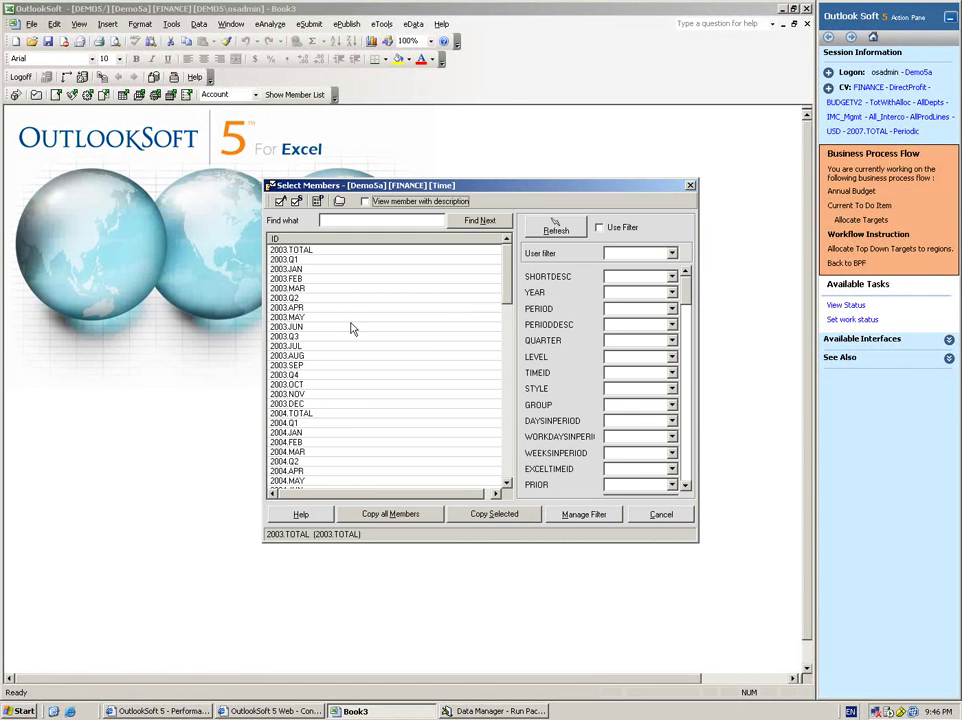
pyautogui.click(506, 466)
pyautogui.click(506, 466)
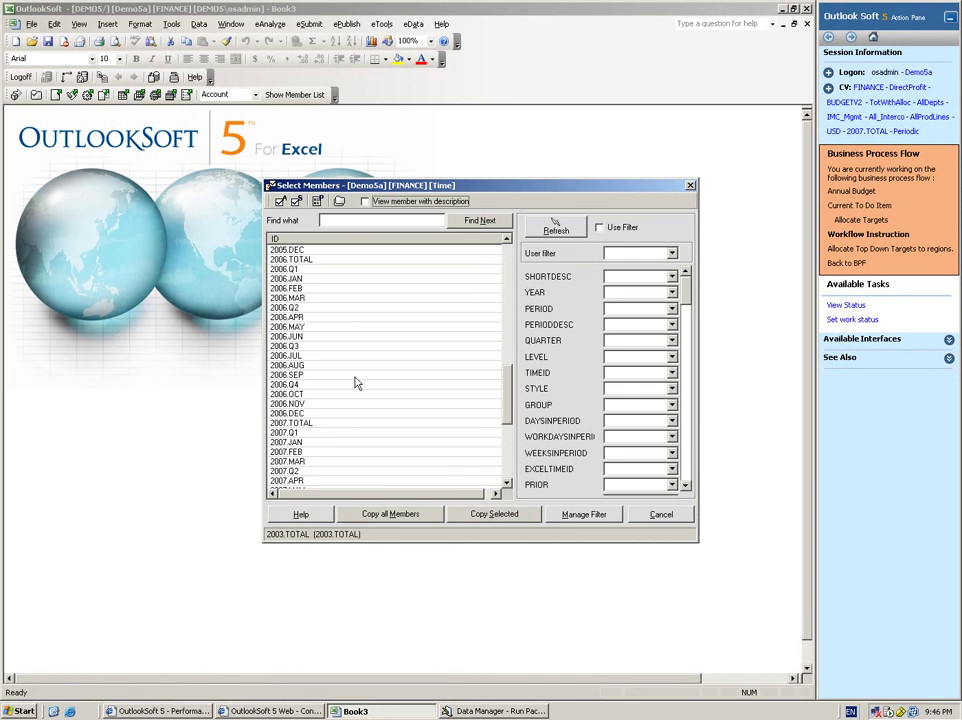
pyautogui.click(329, 423)
pyautogui.click(494, 514)
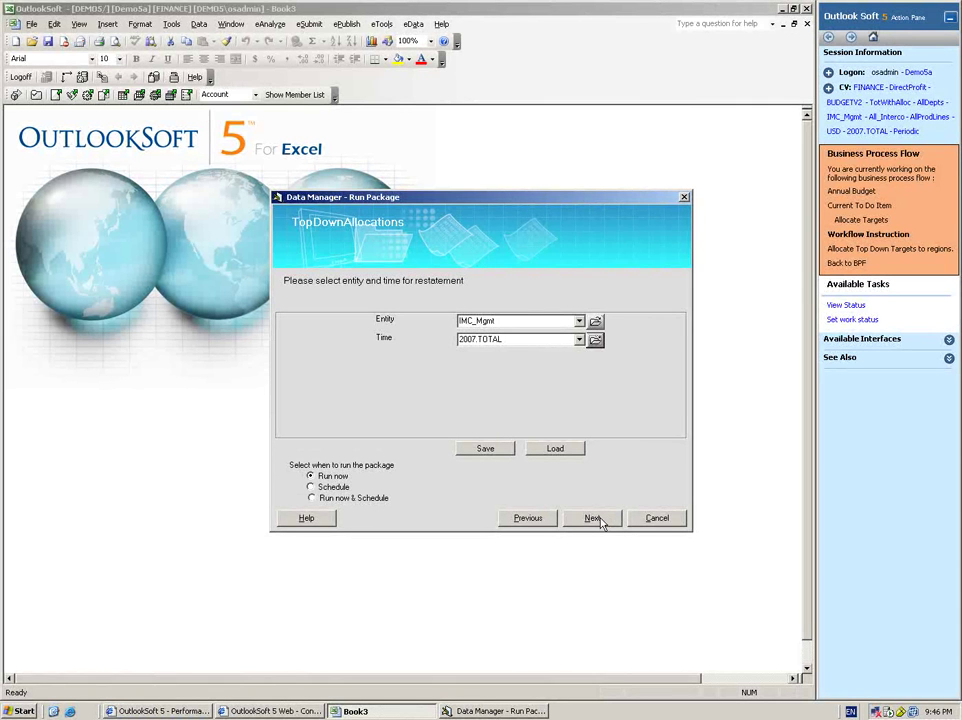
pyautogui.click(599, 520)
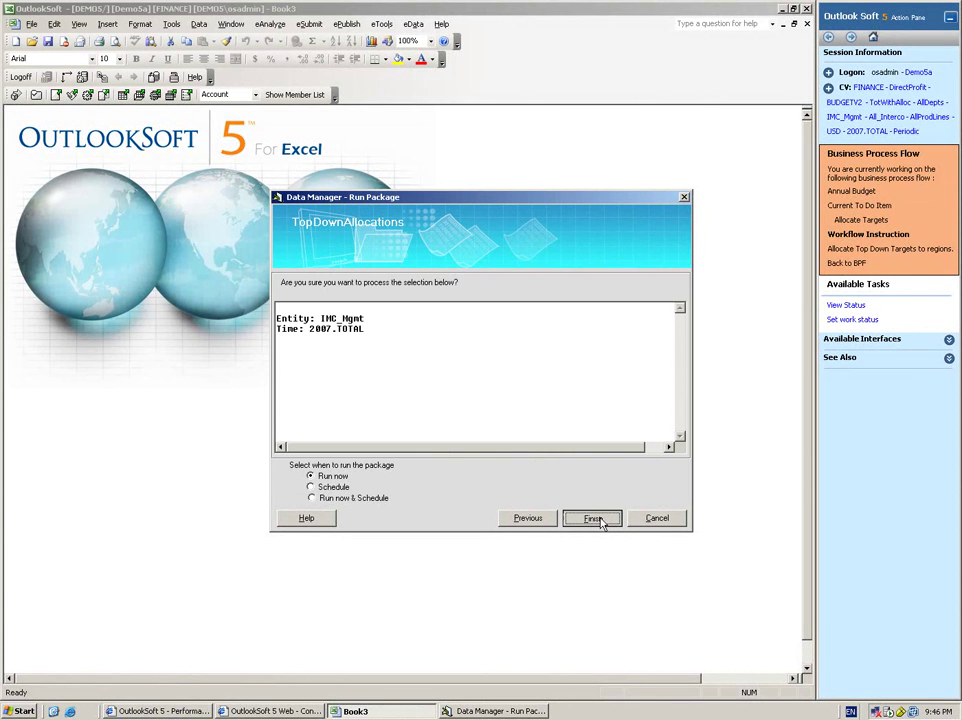
pyautogui.click(599, 520)
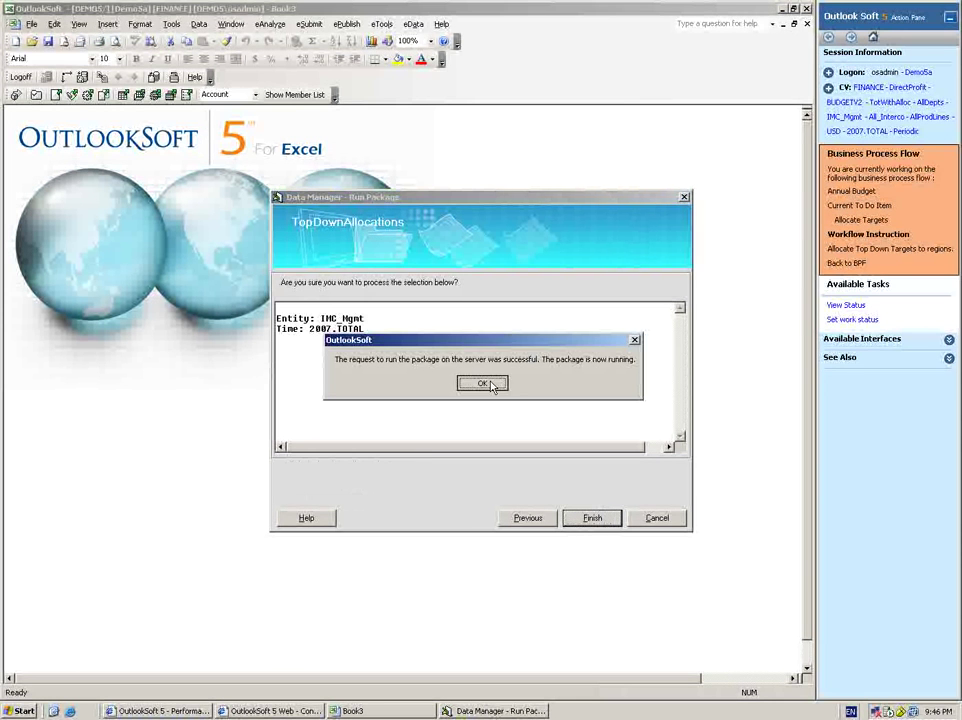
pyautogui.click(483, 384)
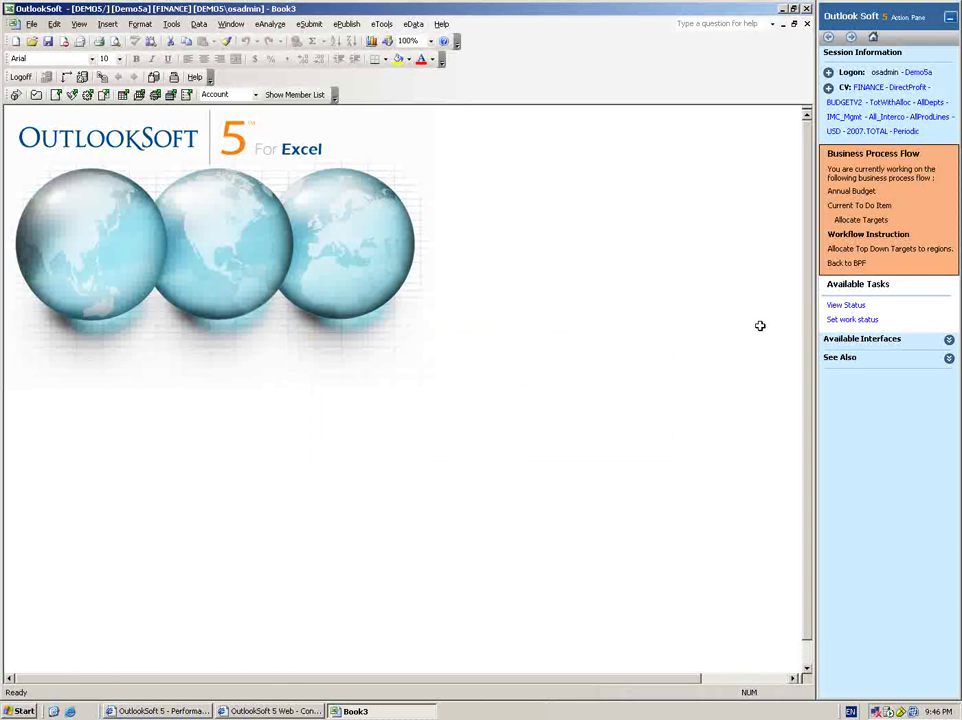
# - Watch TopDownAllocations status with 5-second auto-refresh until Completed, then close the window
pyautogui.click(858, 307)
pyautogui.click(277, 431)
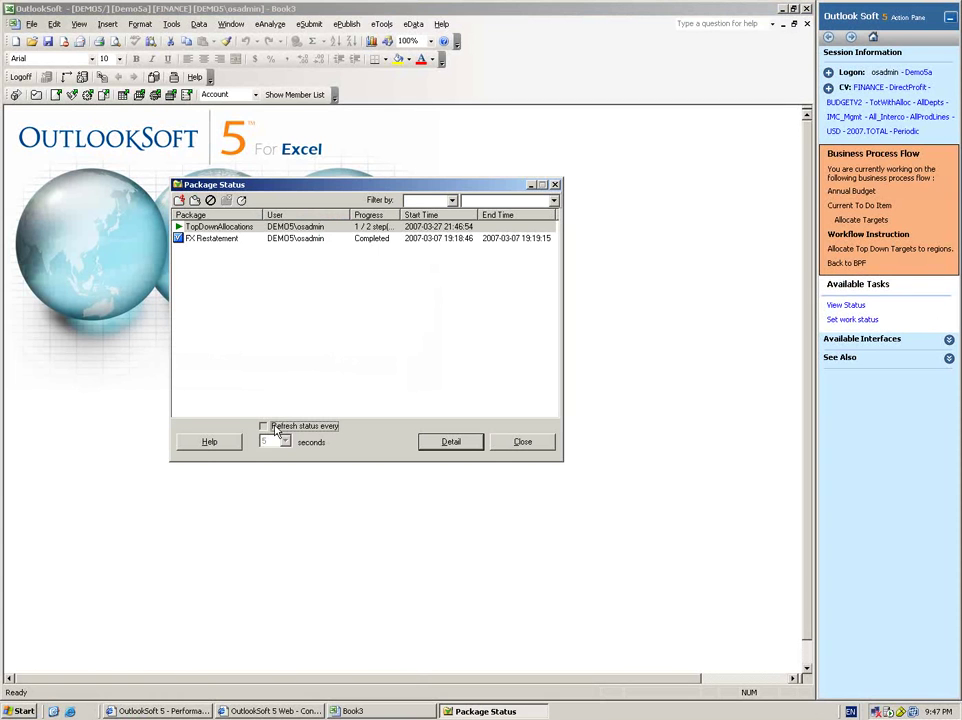
pyautogui.click(277, 428)
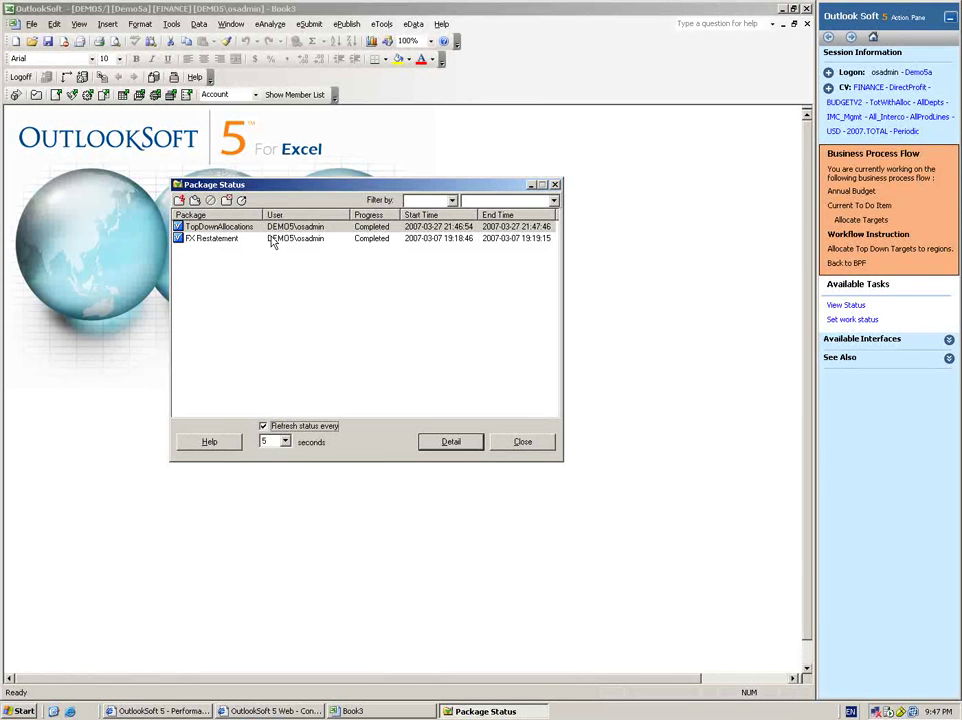
pyautogui.click(540, 443)
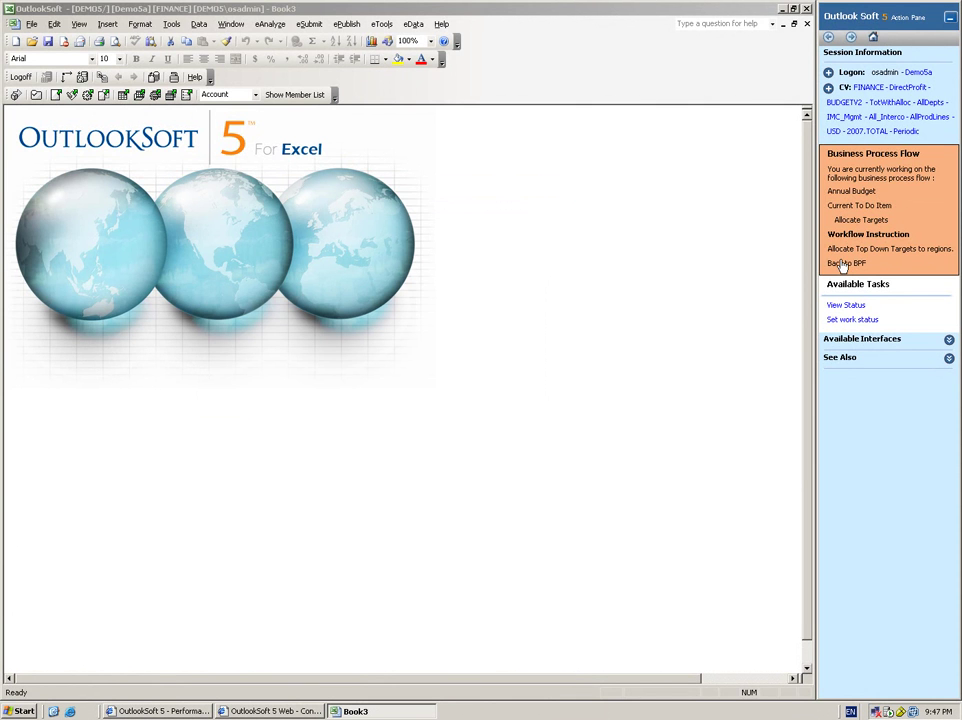
# - Reopen the Version Comparison report, now showing Target 2007 Net Revenue 472,500,000
pyautogui.click(843, 263)
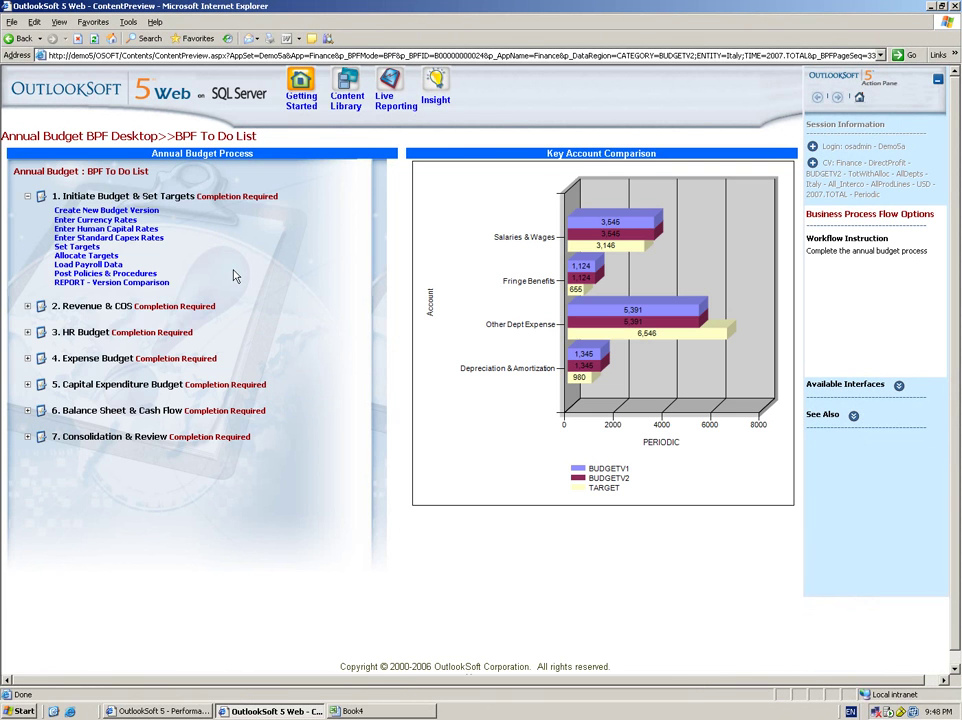
pyautogui.click(141, 284)
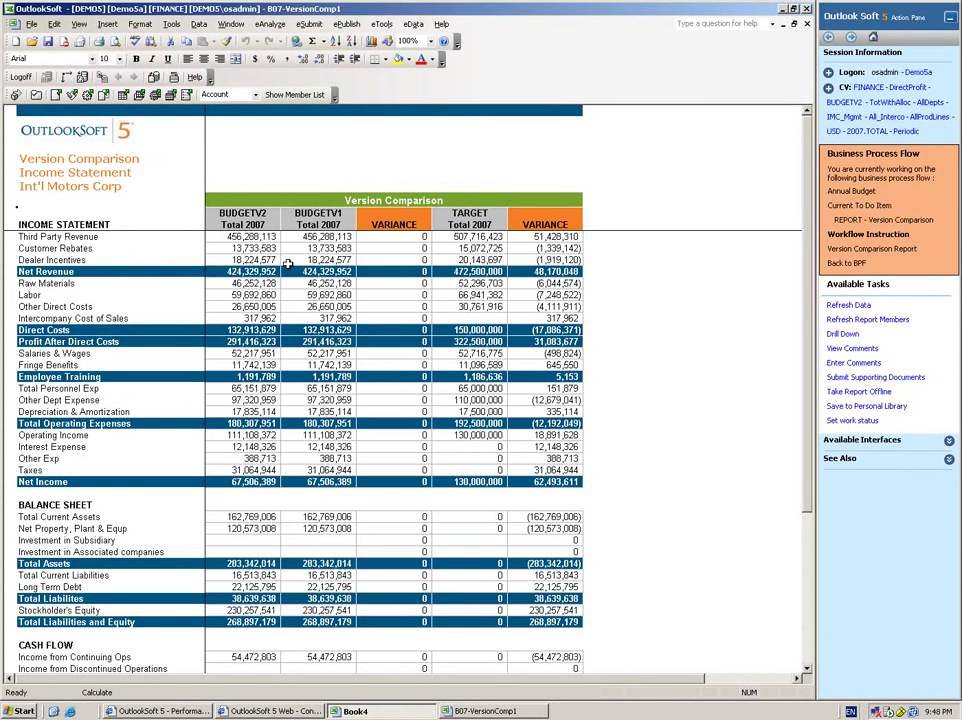
# - Return to the refreshed Annual Budget To Do List, whose chart now shows TARGET bars
pyautogui.click(850, 264)
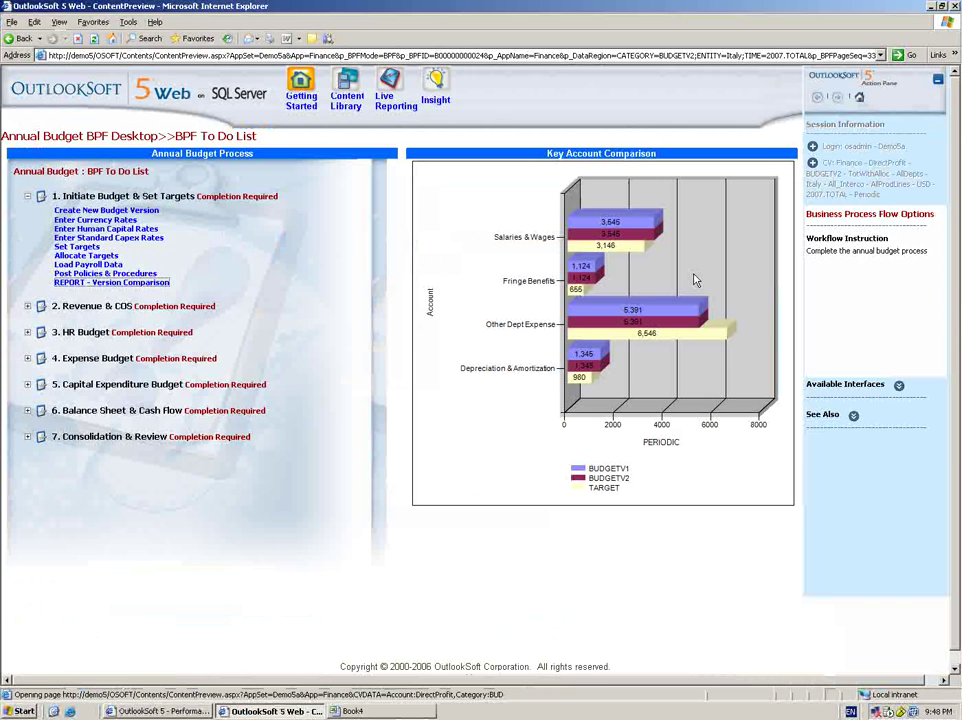
pyautogui.click(146, 274)
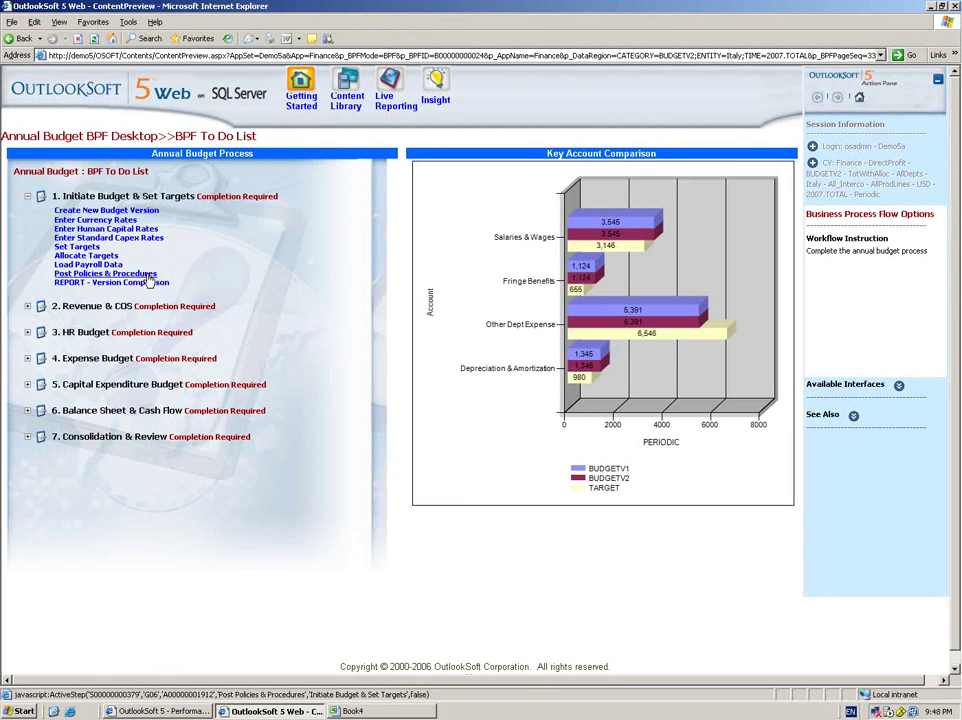
pyautogui.click(147, 275)
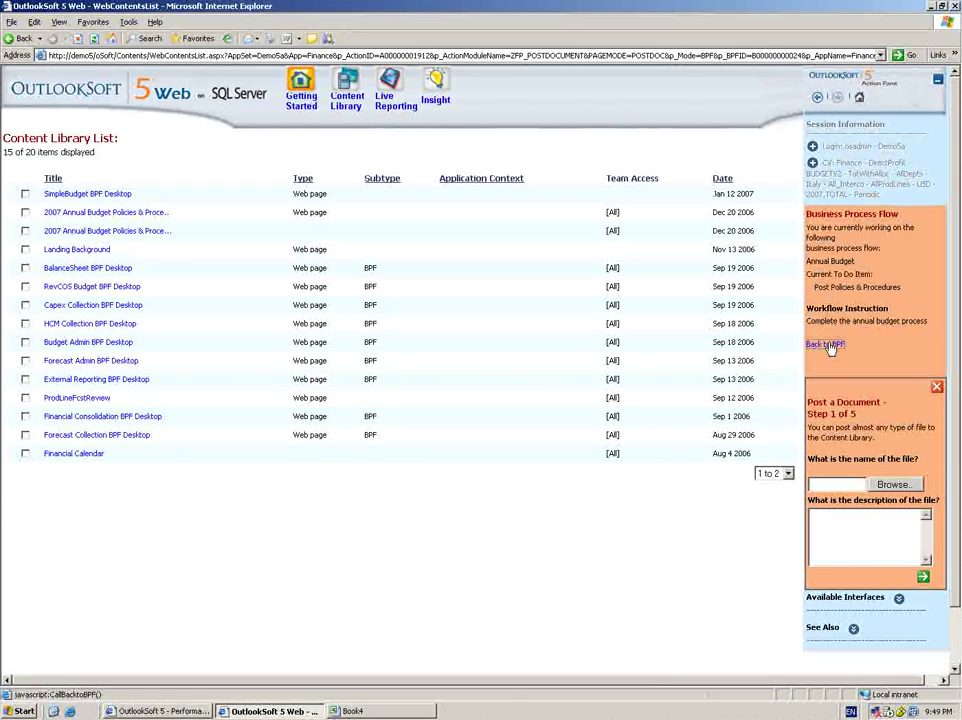
pyautogui.click(828, 346)
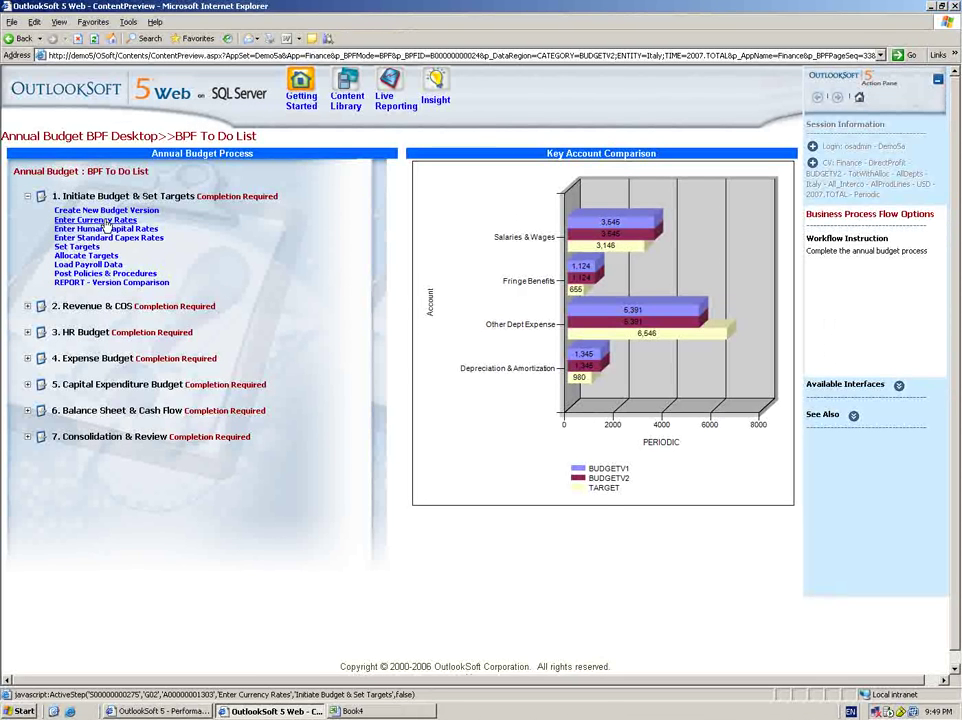
# - Mark step 1, Initiate Budget & Set Targets, as completed
pyautogui.click(41, 201)
pyautogui.click(849, 271)
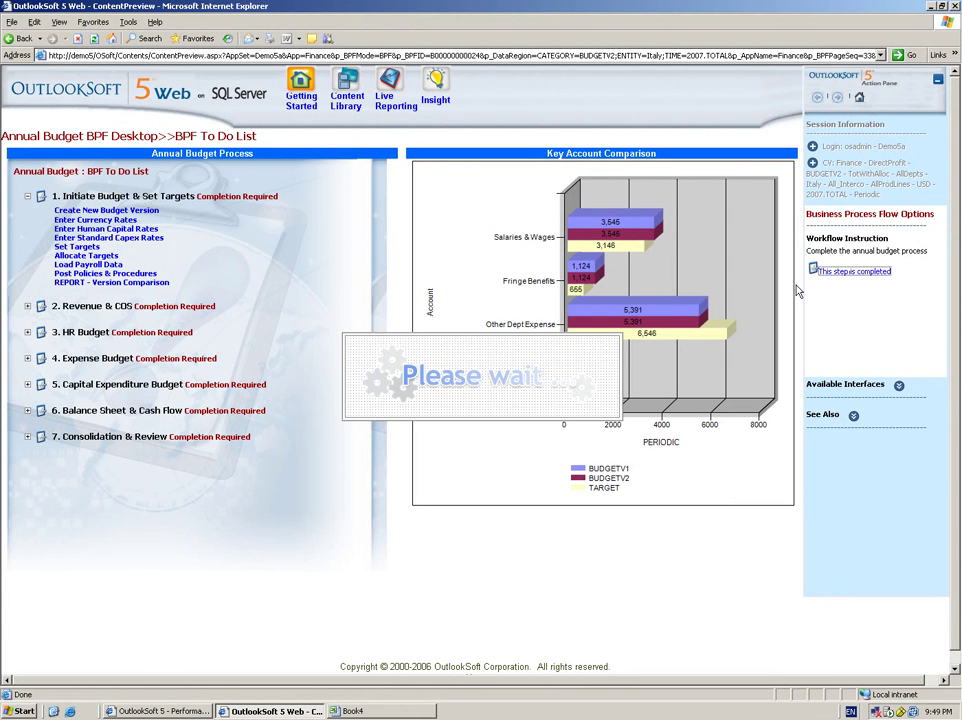